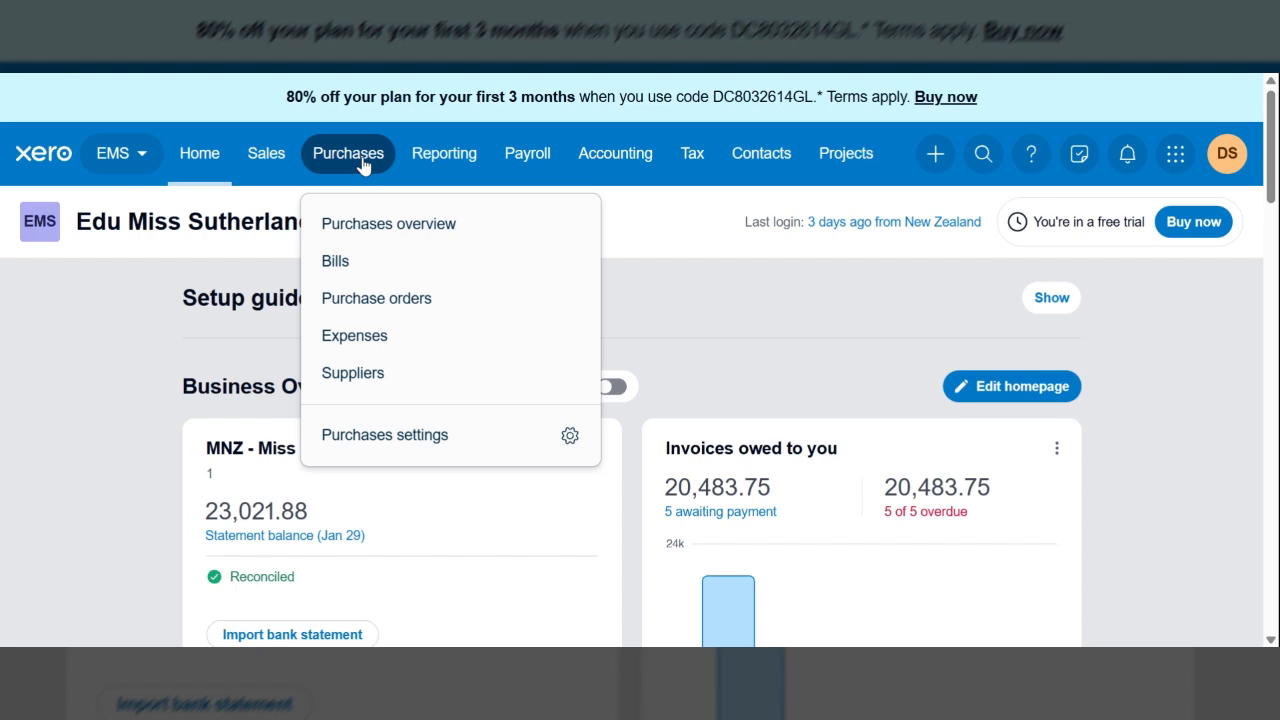
Start a new credit note from the purchase bills list and set Kayak World as the supplier
click(365, 270)
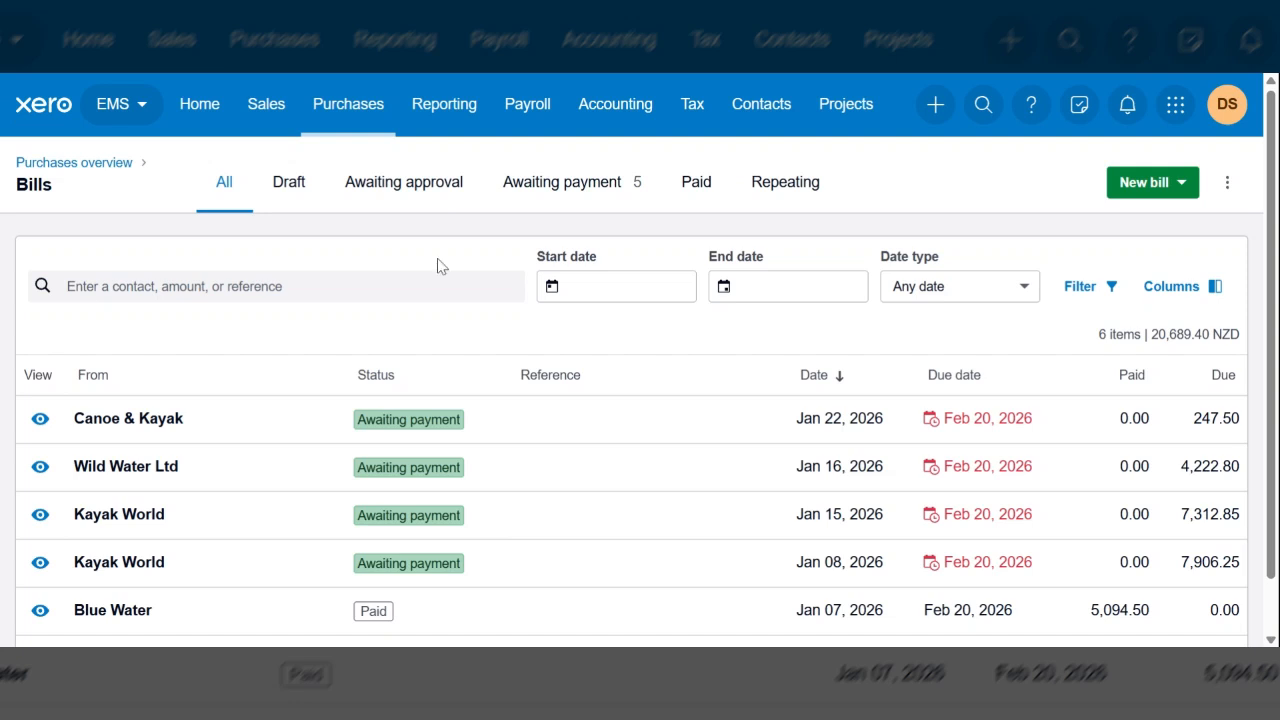
click(1181, 183)
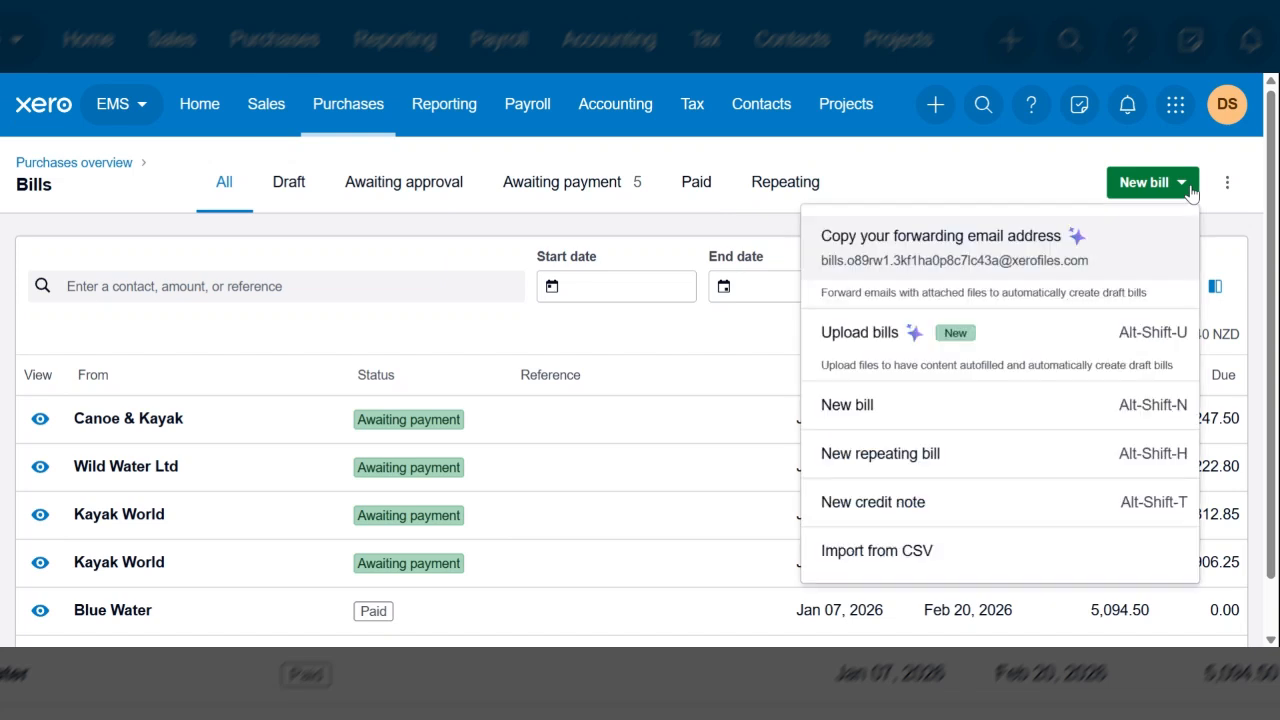
click(985, 517)
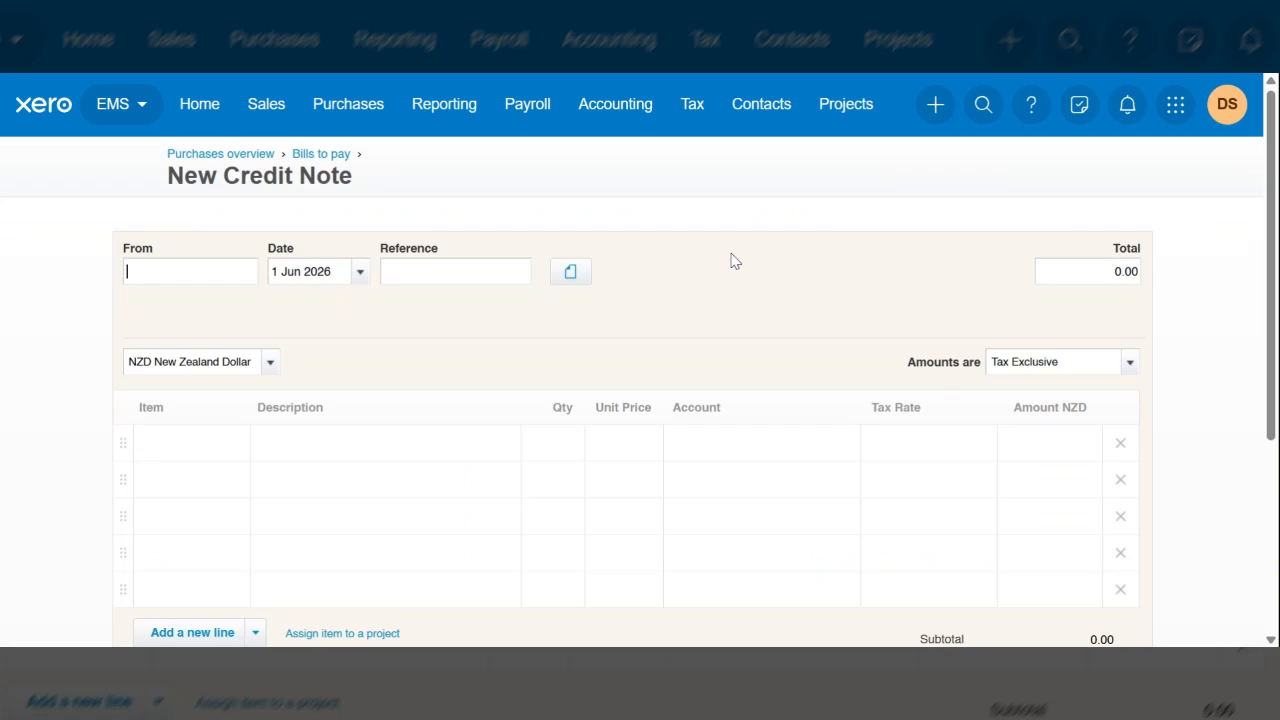
text(Kayak)
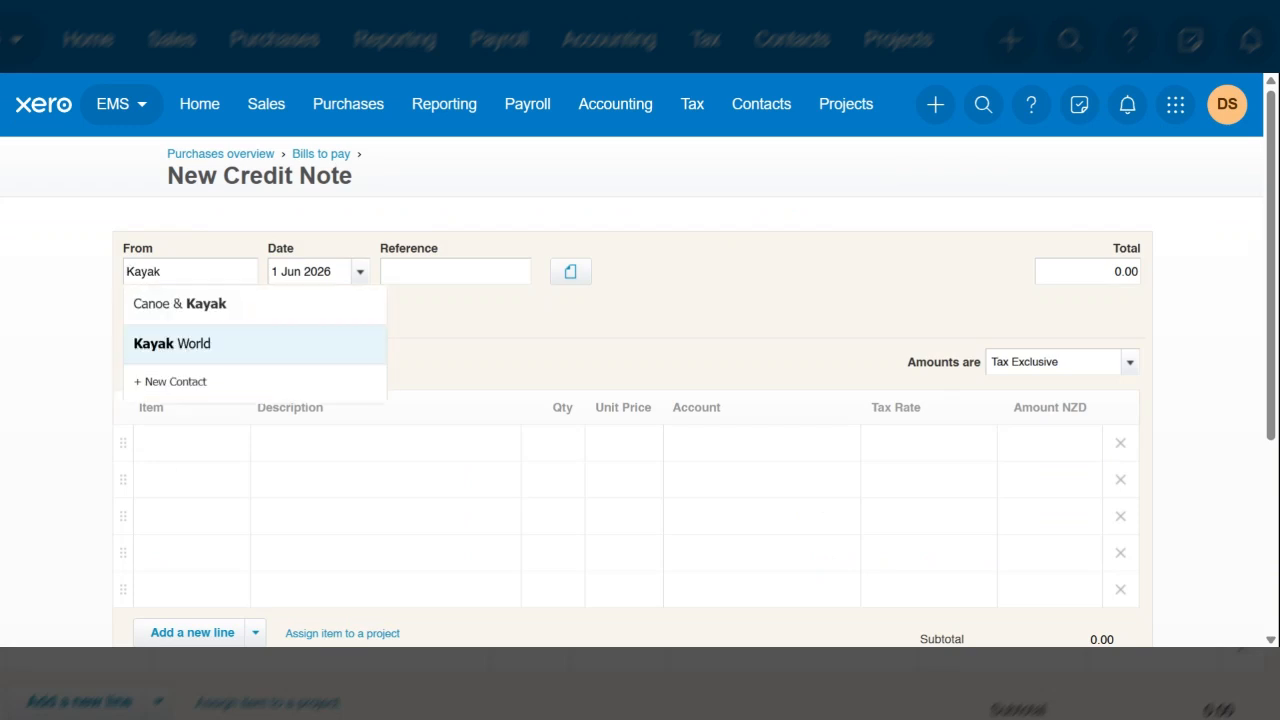
click(238, 345)
key(Tab)
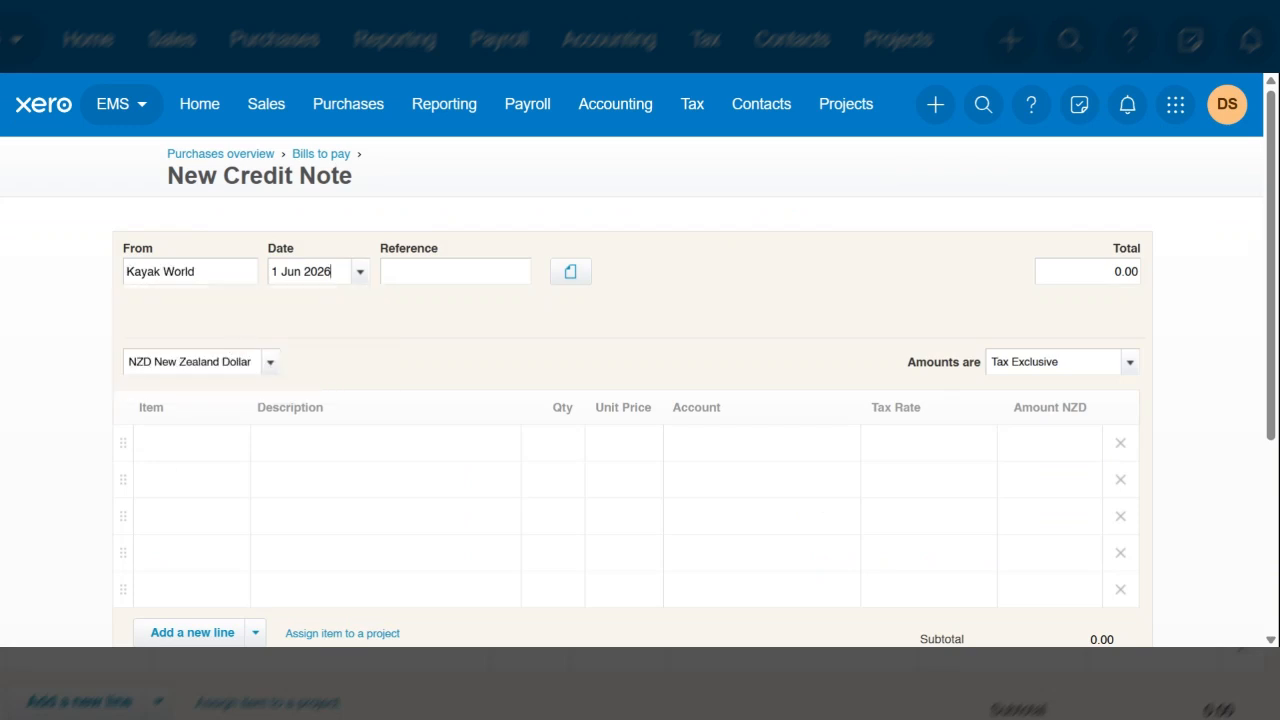
Set the credit note's date to 8 Jan 2026
key(BackSpace)
key(BackSpace)
key(BackSpace)
key(BackSpace)
key(BackSpace)
key(BackSpace)
key(BackSpace)
key(BackSpace)
key(BackSpace)
key(BackSpace)
text(8 jan 2026)
key(Tab)
Add item SK1: Sea Kayaks to the first line with the description "Sea Kayaks - Credit purchase return"
click(233, 447)
click(217, 600)
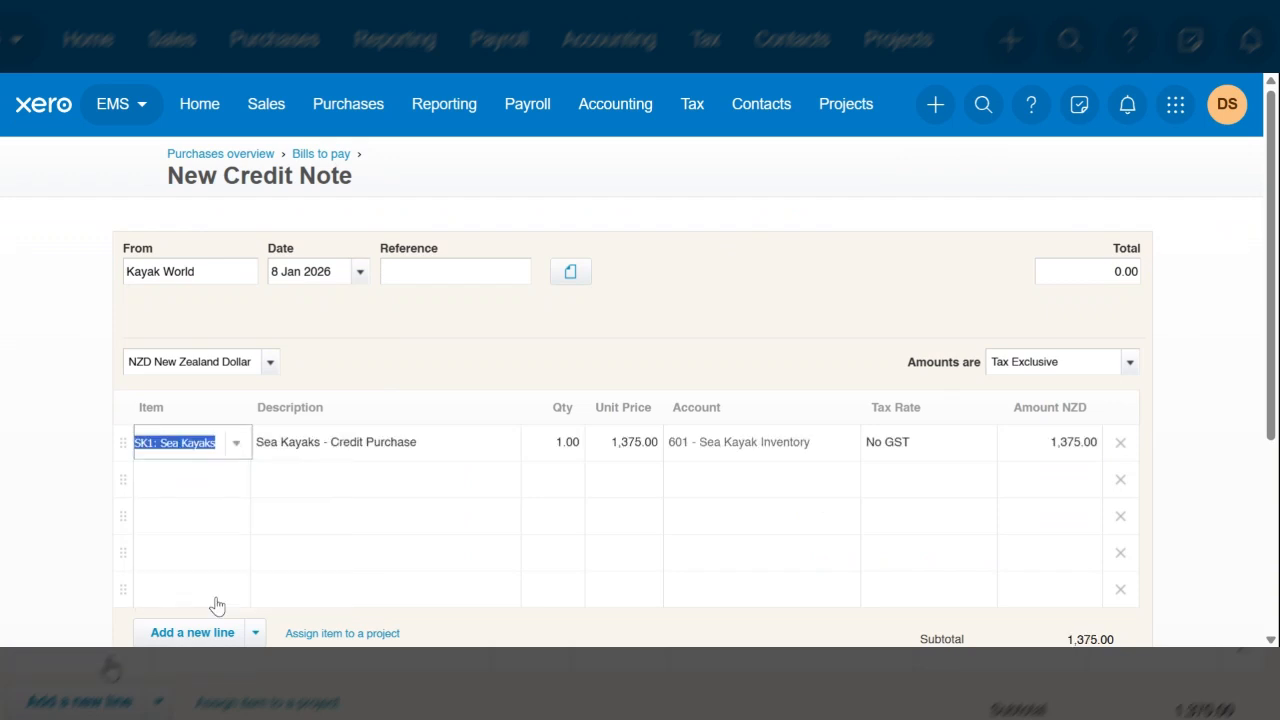
click(438, 457)
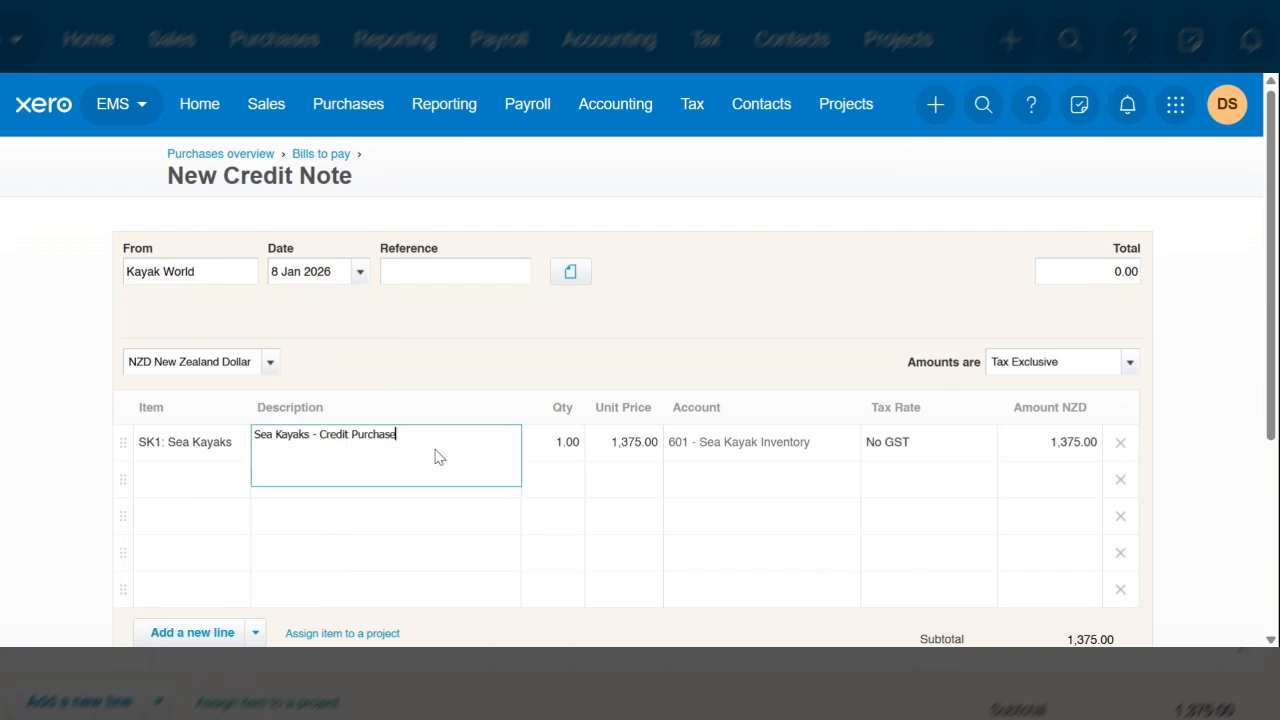
key(BackSpace)
key(BackSpace)
key(BackSpace)
key(BackSpace)
key(BackSpace)
key(BackSpace)
key(BackSpace)
key(BackSpace)
key(BackSpace)
key(BackSpace)
key(BackSpace)
key(BackSpace)
key(BackSpace)
key(BackSpace)
key(BackSpace)
text(Returned credit no)
key(BackSpace)
key(BackSpace)
key(BackSpace)
key(BackSpace)
key(BackSpace)
key(BackSpace)
key(BackSpace)
key(BackSpace)
key(BackSpace)
key(BackSpace)
key(BackSpace)
key(BackSpace)
key(BackSpace)
key(BackSpace)
key(BackSpace)
key(BackSpace)
key(BackSpace)
key(BackSpace)
text(Cred)
key(BackSpace)
text(dit opur)
key(BackSpace)
key(BackSpace)
key(BackSpace)
key(BackSpace)
text(purchase return)
key(Tab)
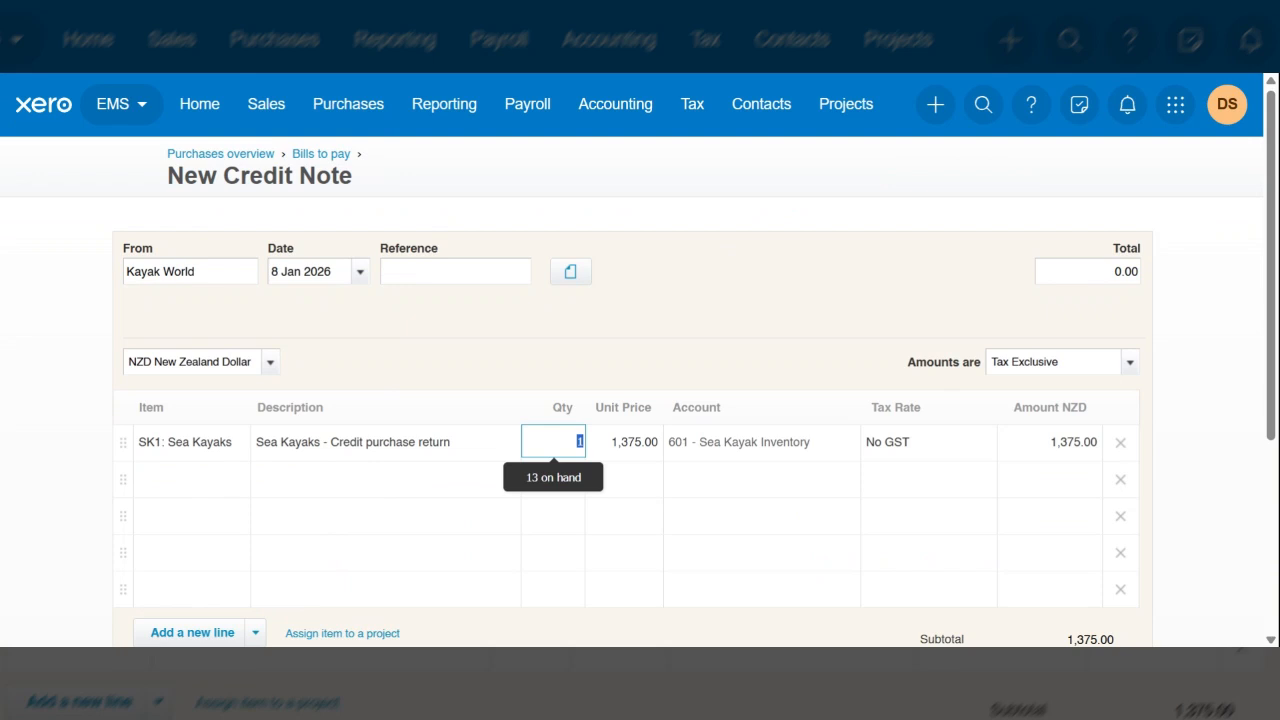
scroll(713, 452, down, 2)
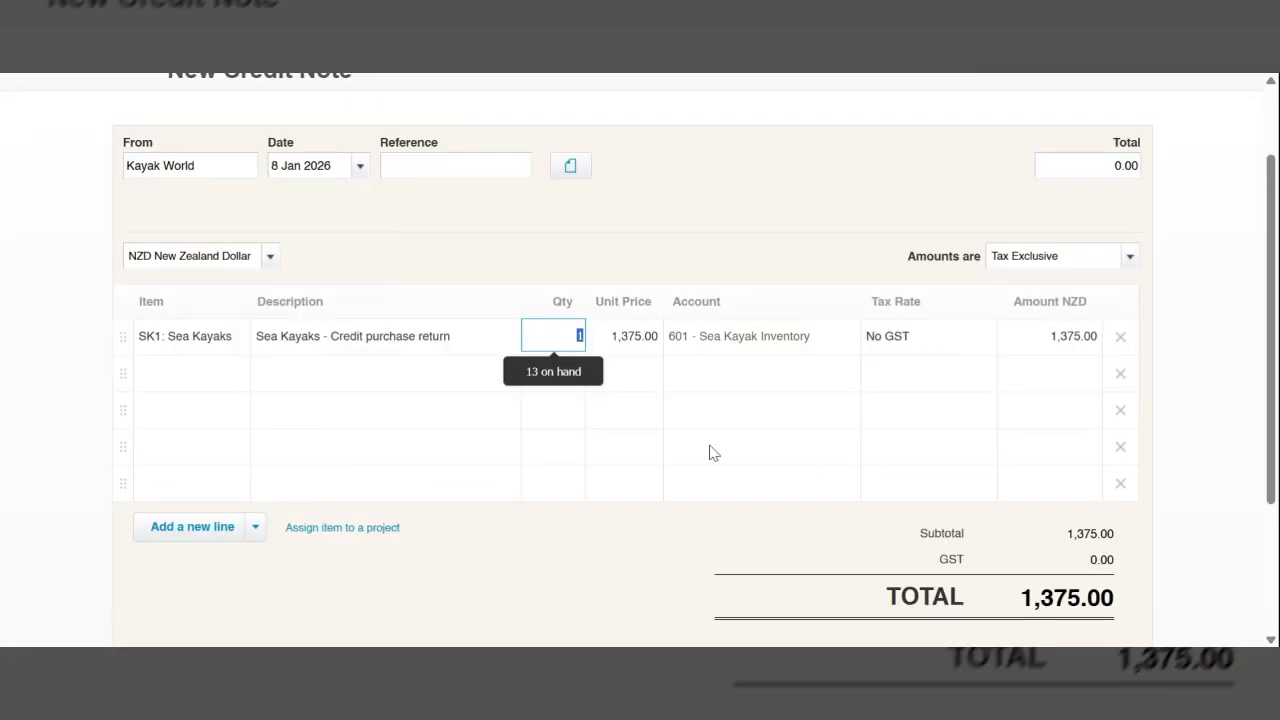
click(1128, 262)
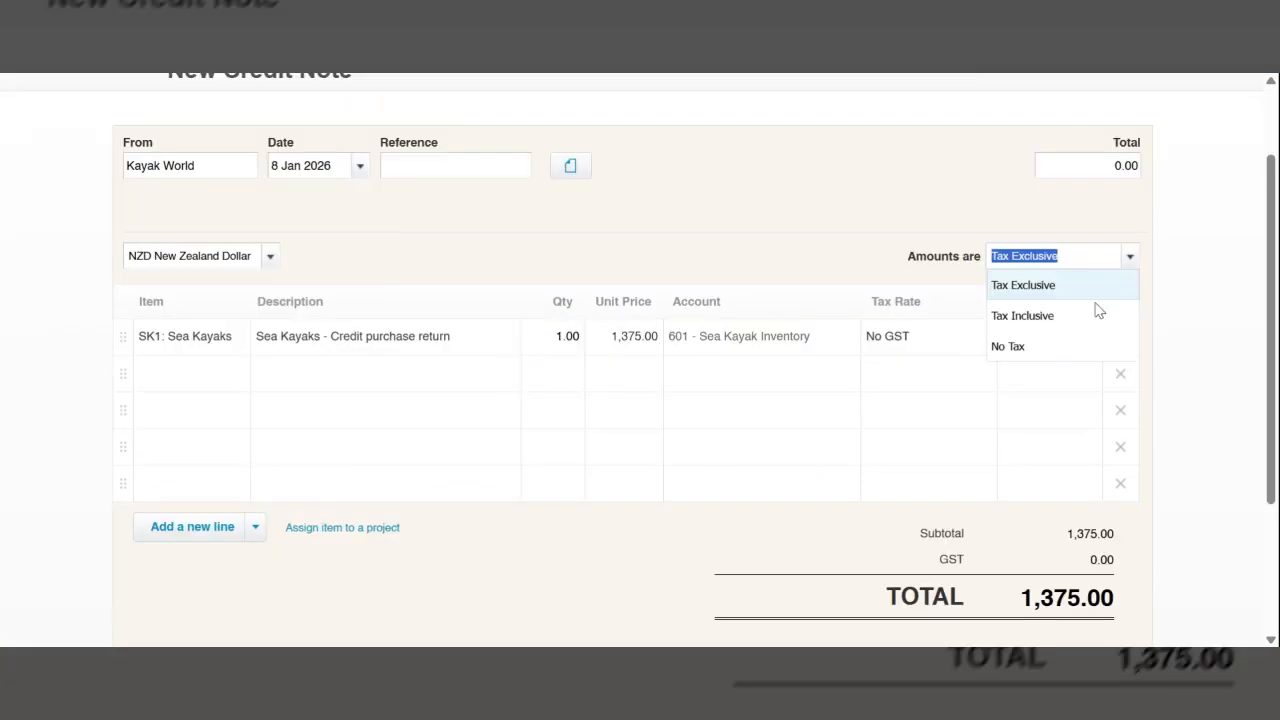
click(1096, 315)
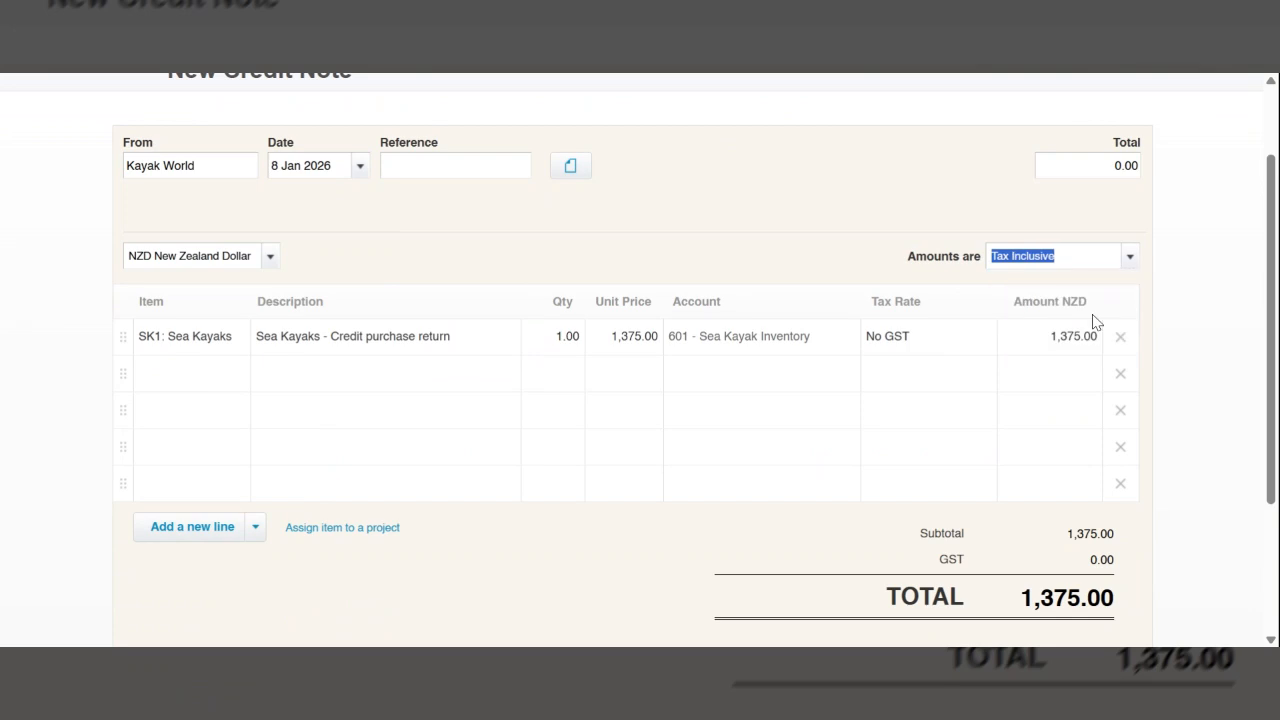
click(1129, 258)
click(1066, 287)
Set the Sea Kayaks line's tax rate to 15% GST on Expenses and approve the credit note
click(951, 343)
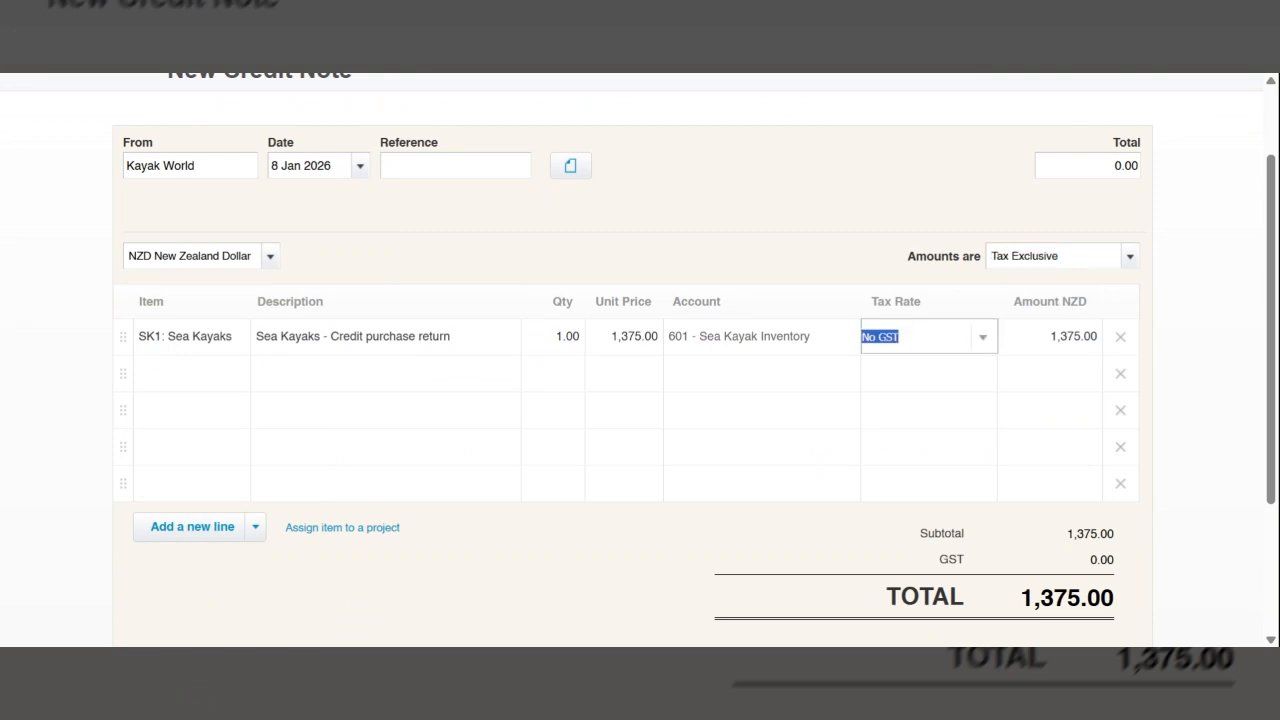
click(983, 338)
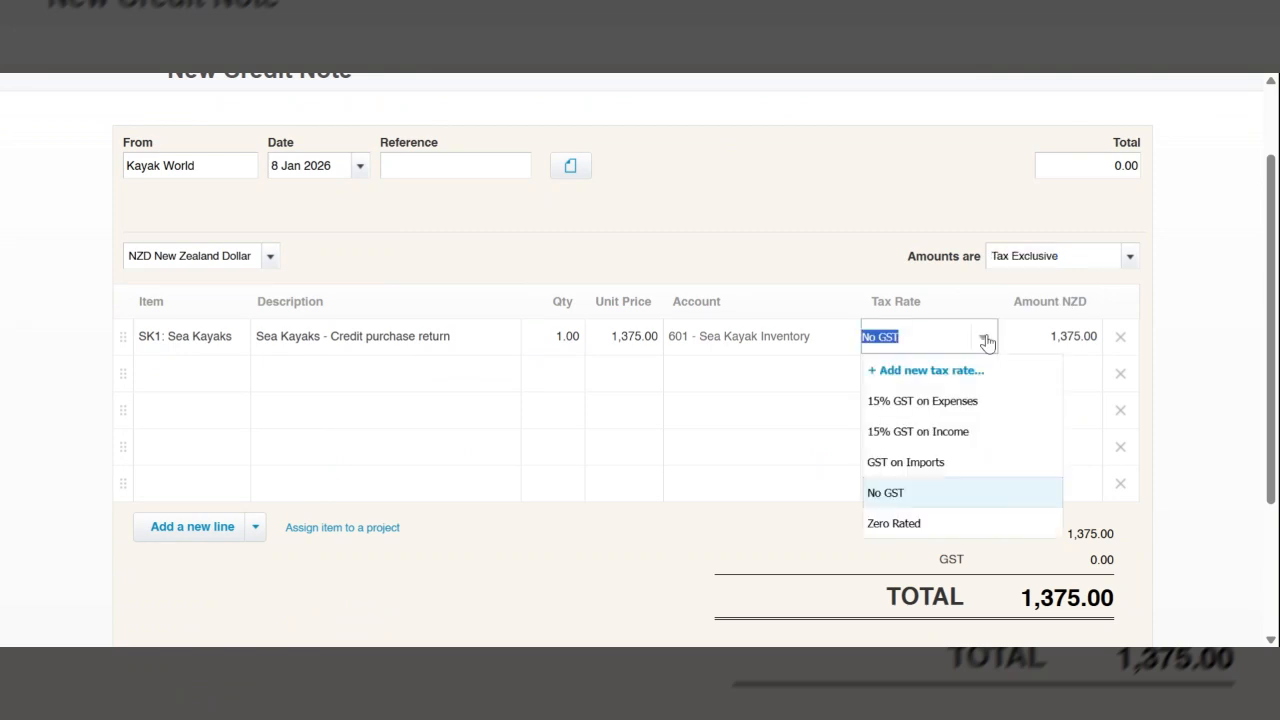
click(958, 402)
click(1163, 522)
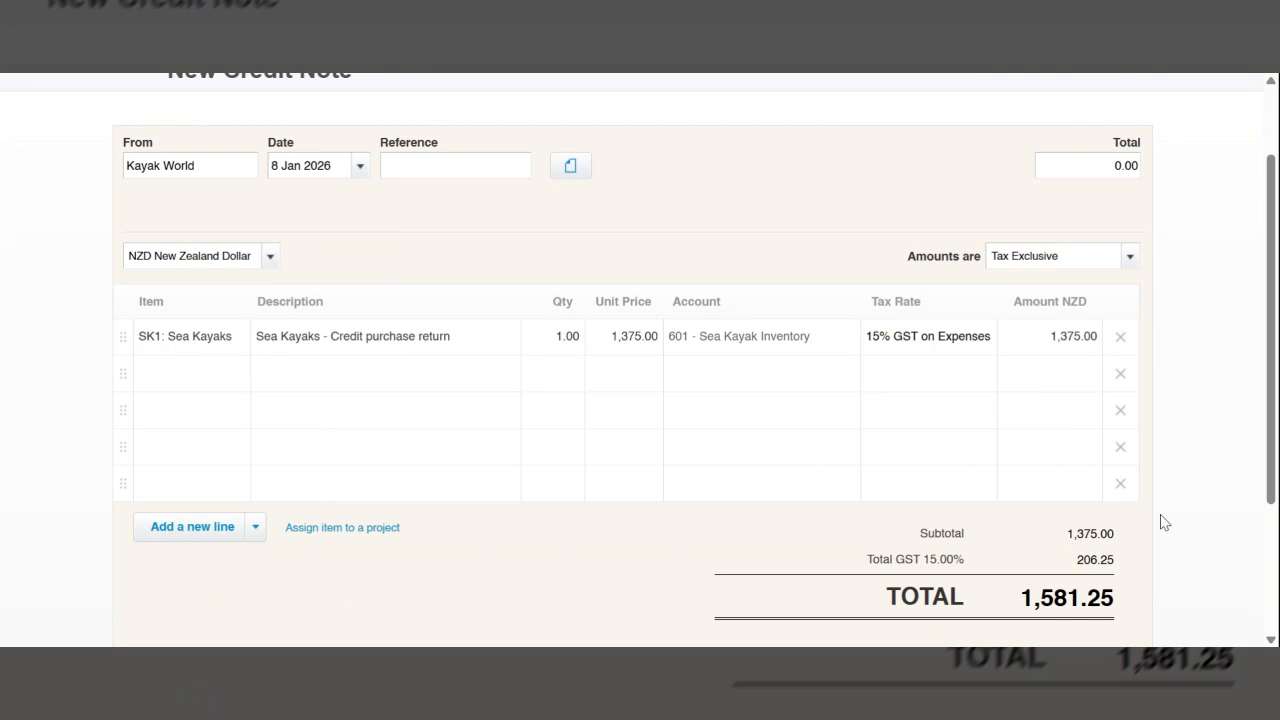
scroll(1163, 522, down, 1)
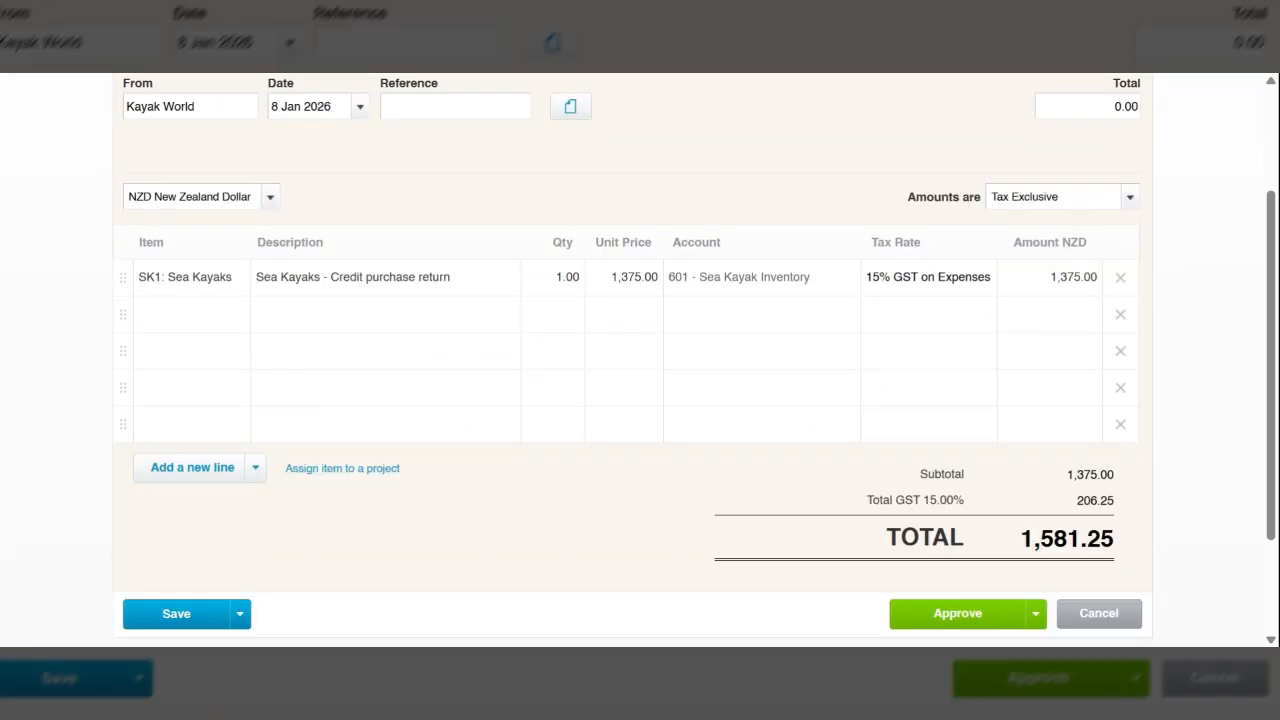
scroll(1163, 522, down, 1)
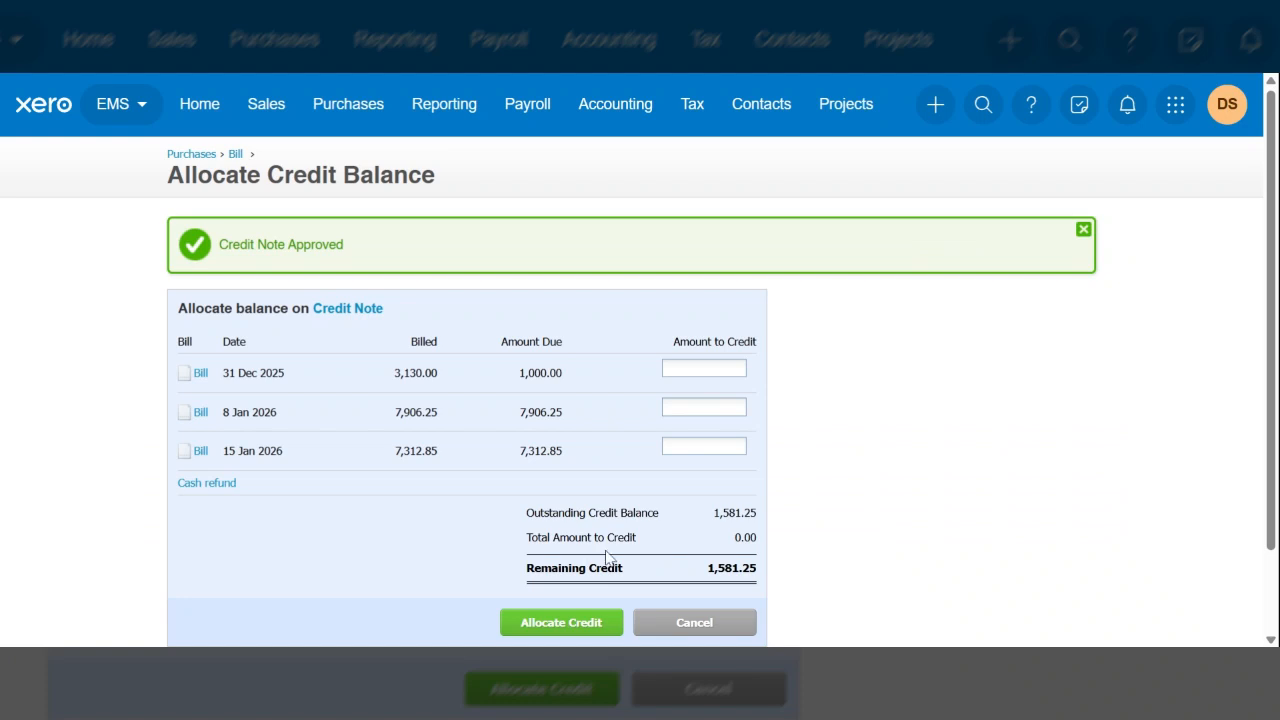
Allocate 1581.25 of the credit balance to the bill dated 8 Jan 2026
click(743, 407)
text(1581.25)
key(Tab)
scroll(766, 515, down, 1)
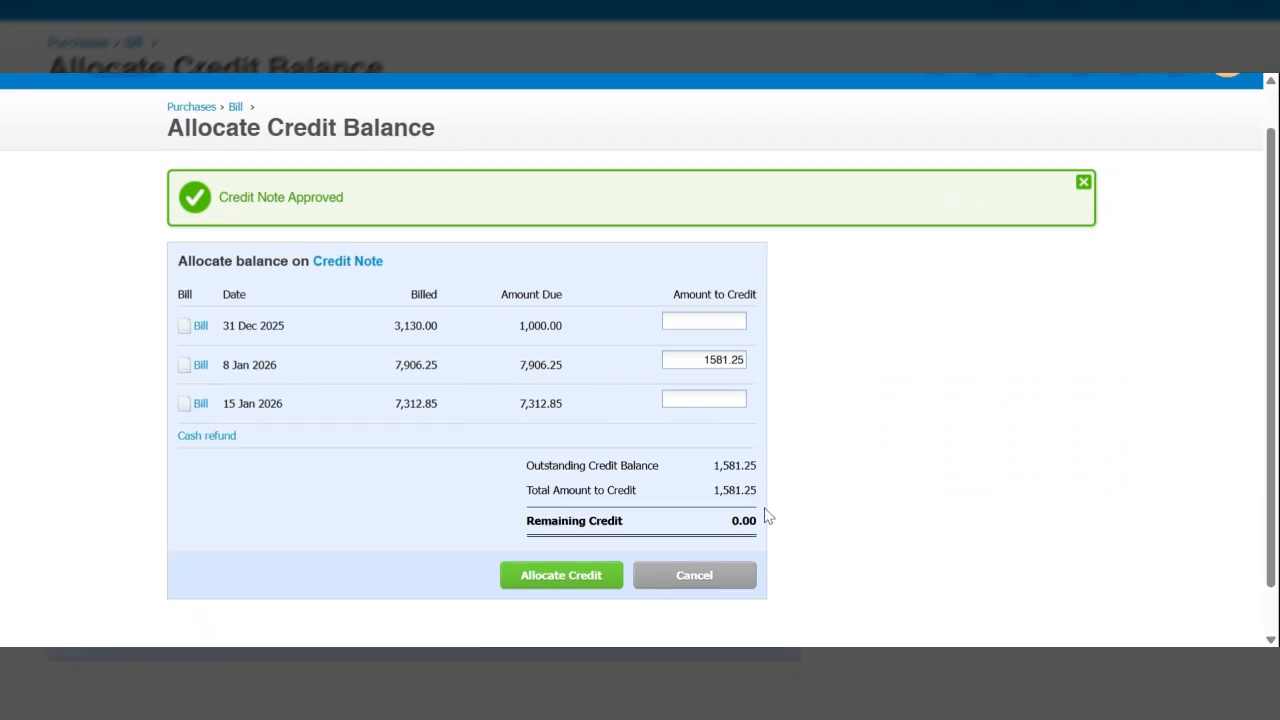
scroll(766, 515, down, 1)
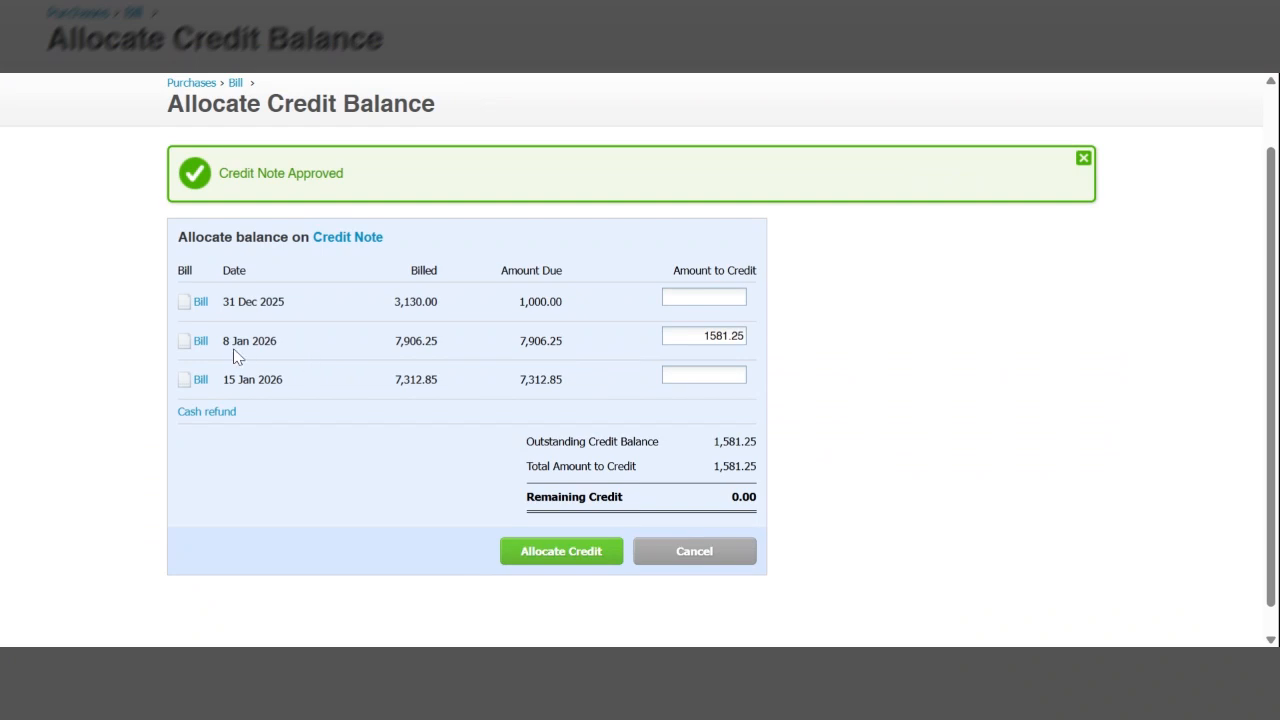
click(571, 552)
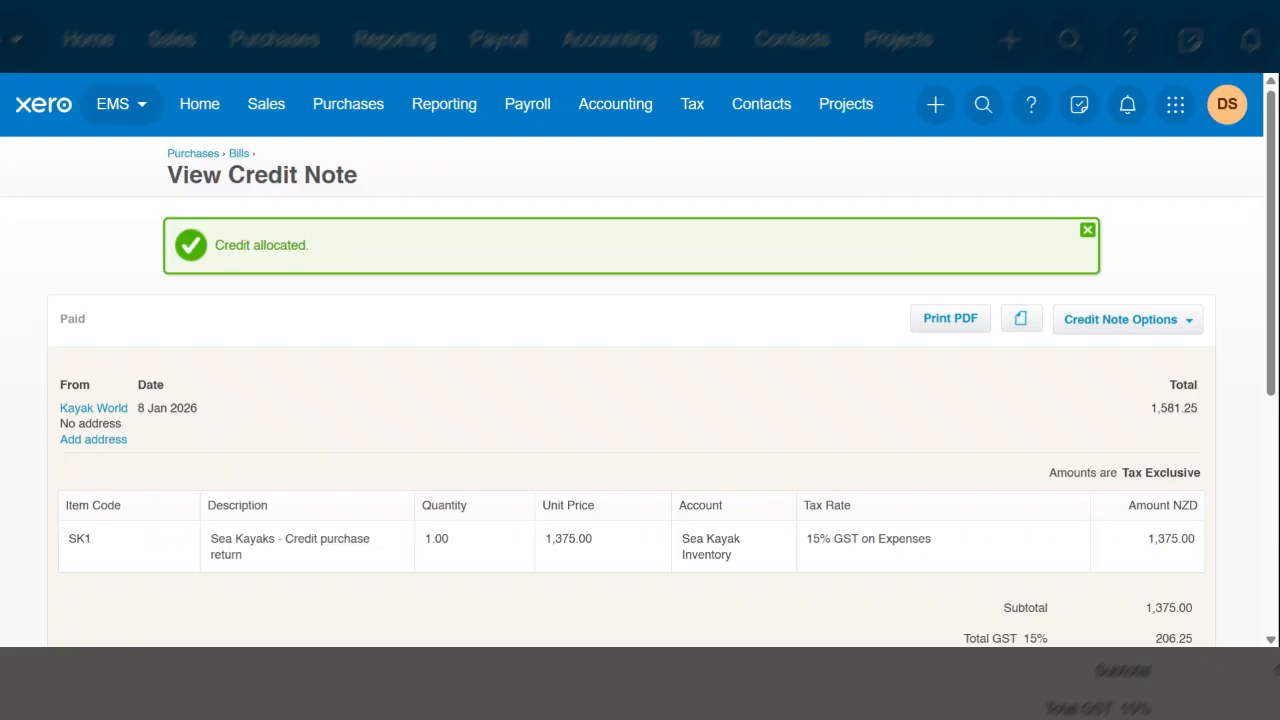
Review the allocated credit note, then open the 8 Jan 2026 Kayak World bill and examine its credit deduction and amount due
scroll(640, 400, down, 2)
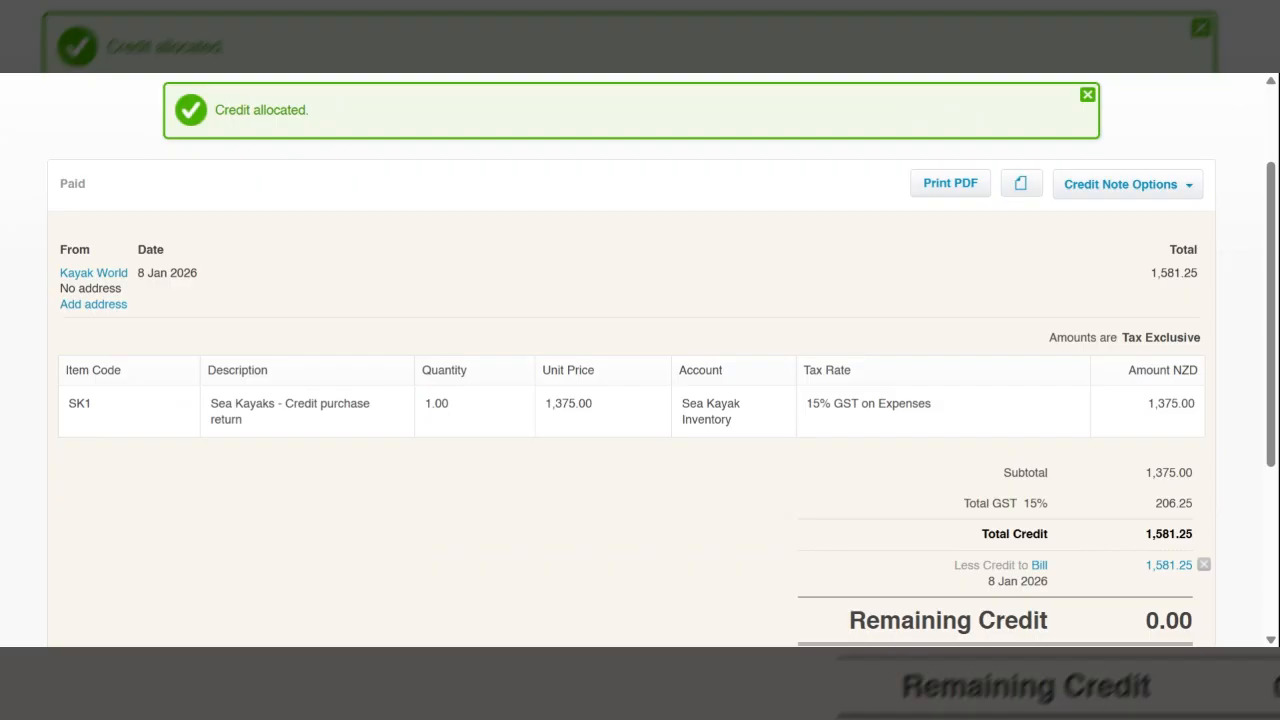
scroll(1090, 552, down, 1)
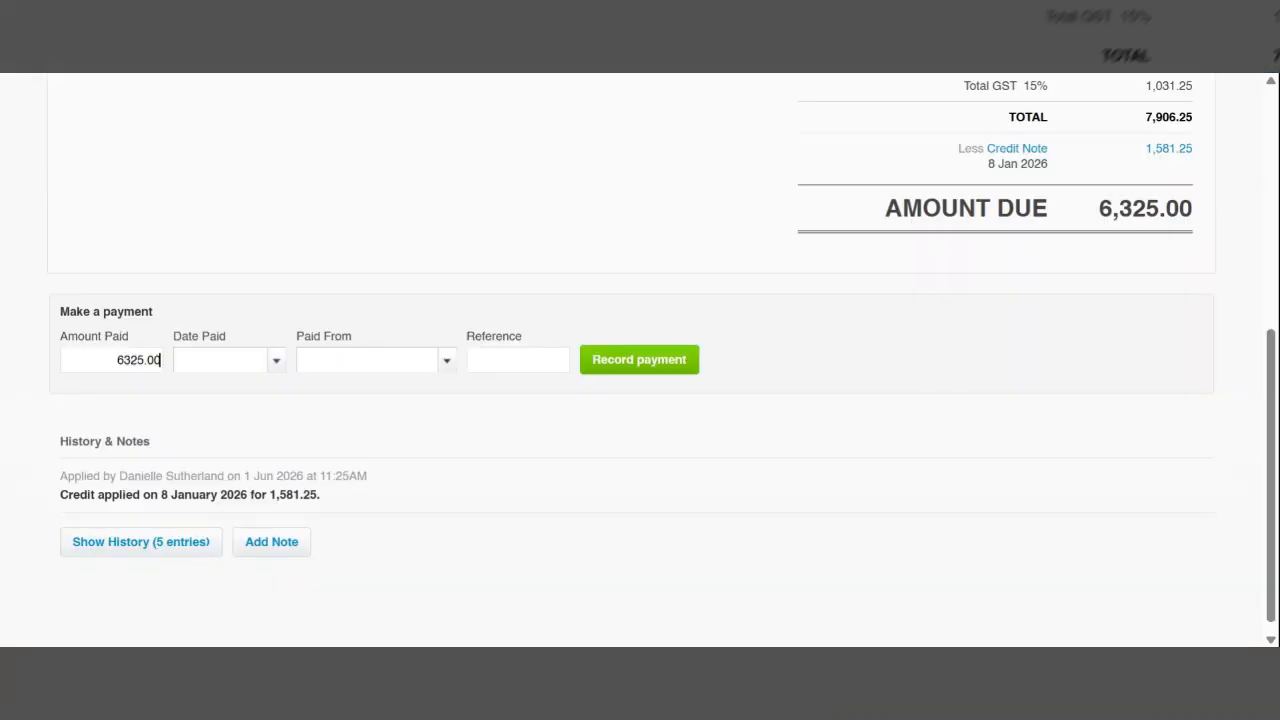
scroll(640, 360, up, 3)
scroll(640, 360, up, 1)
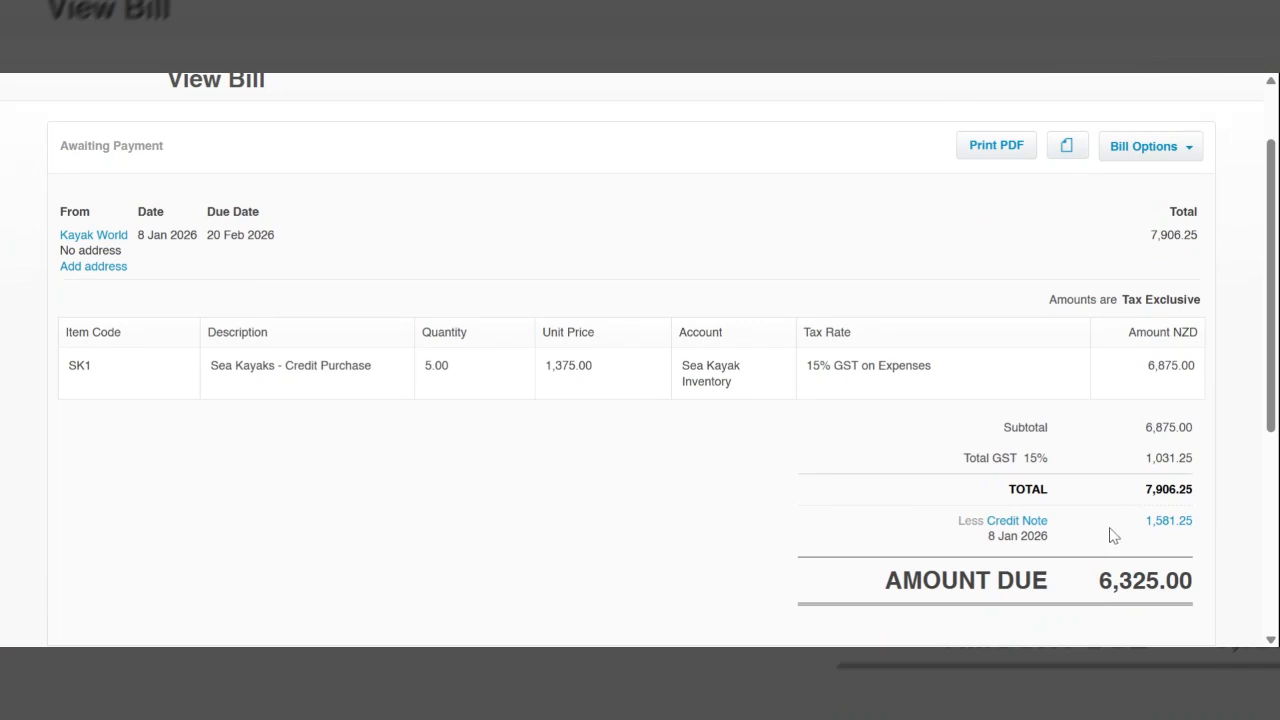
scroll(443, 240, up, 1)
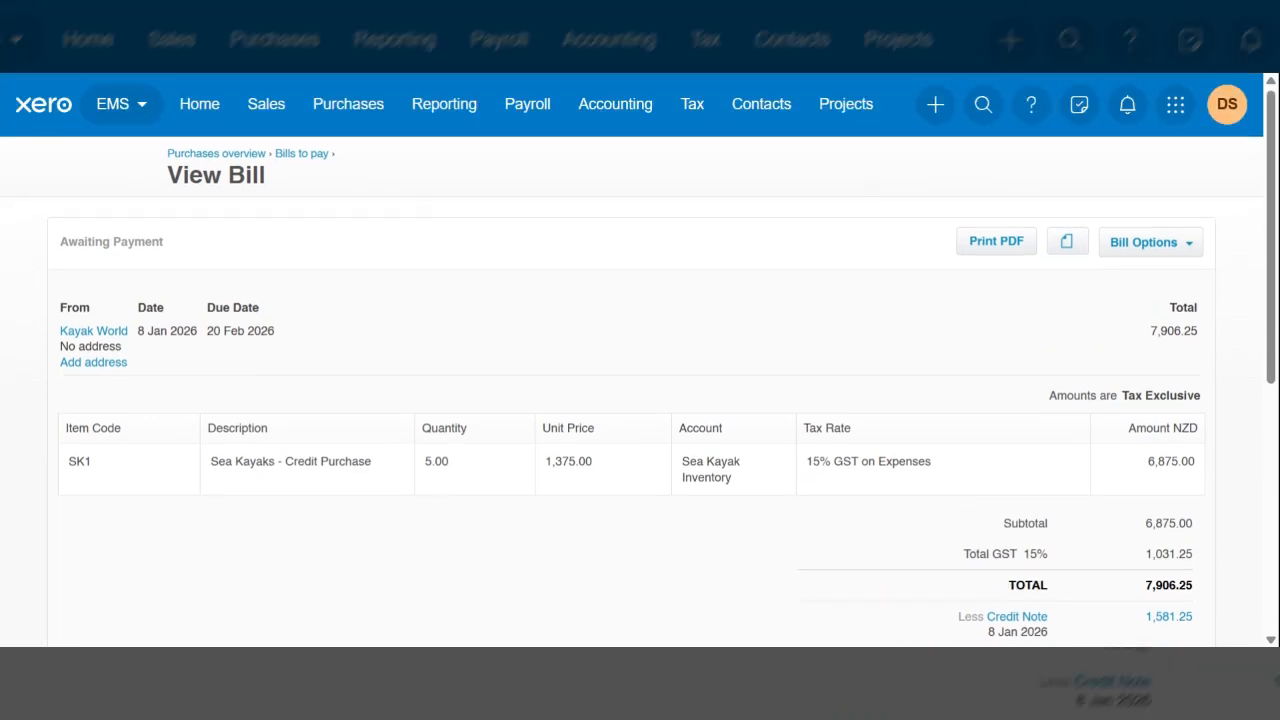
Start a new credit note from the sales invoices list and set Paddle Plus as the contact
click(256, 108)
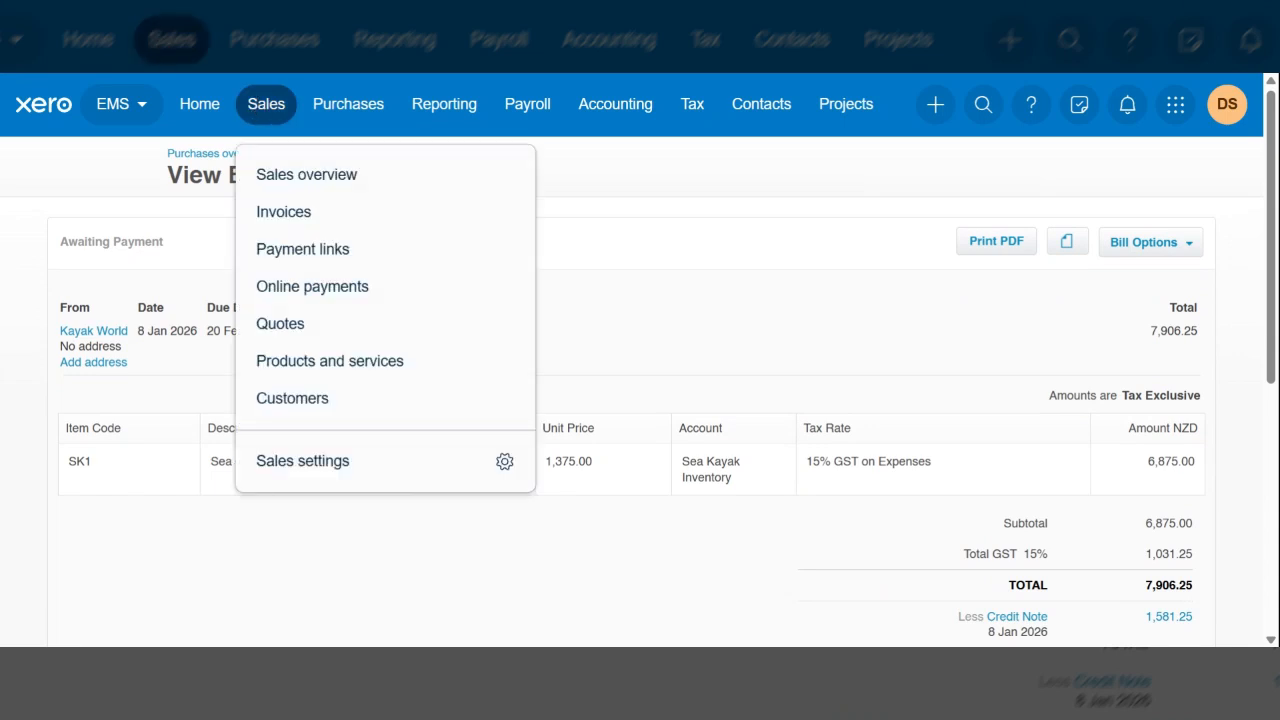
click(289, 214)
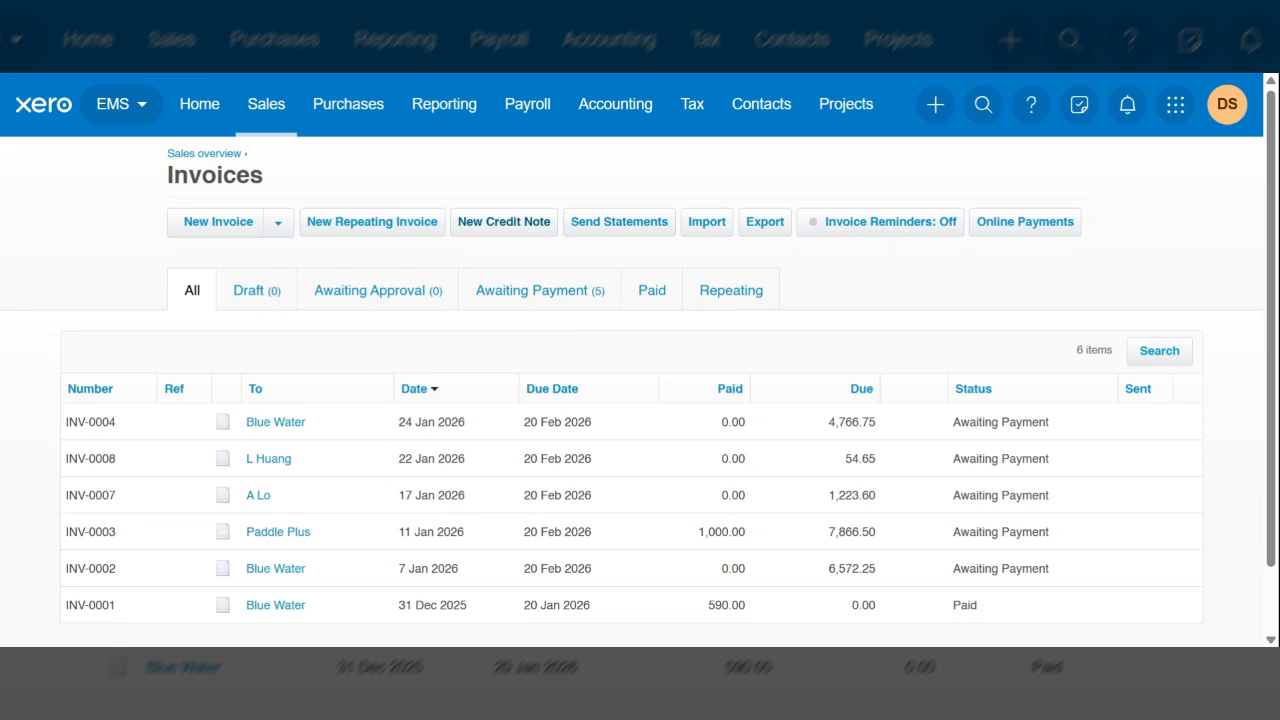
click(516, 224)
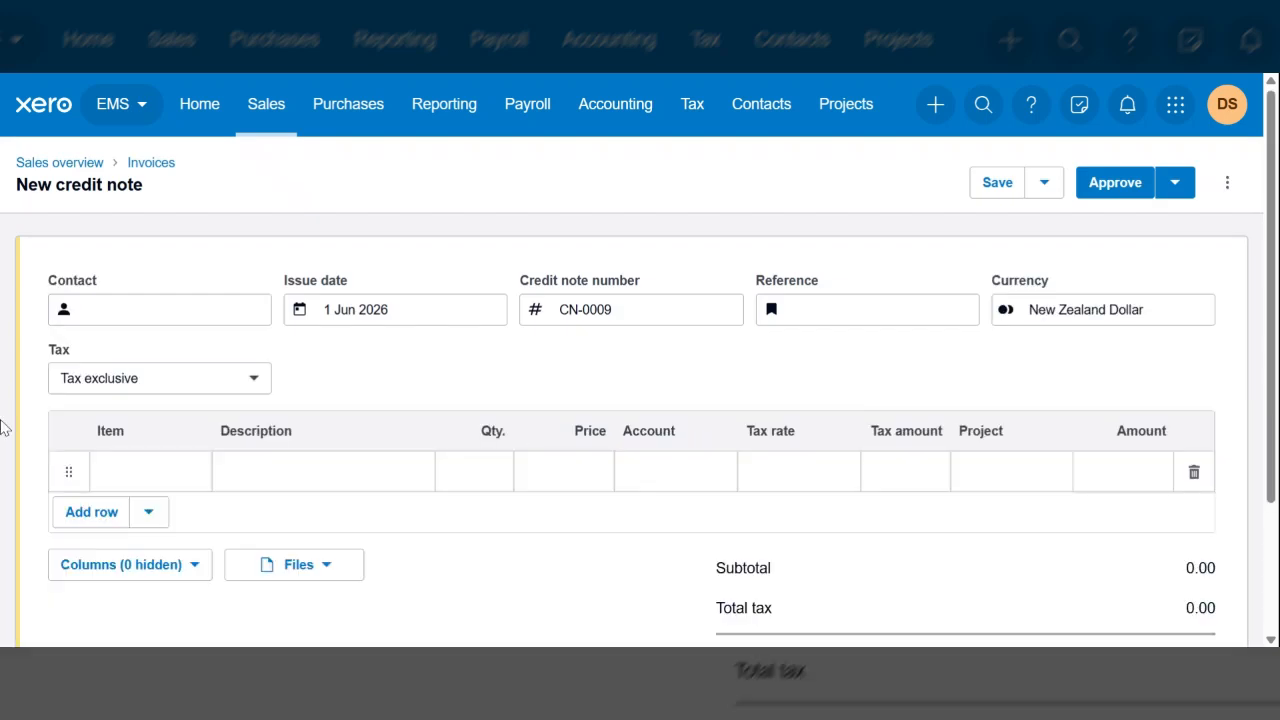
text(Paddl)
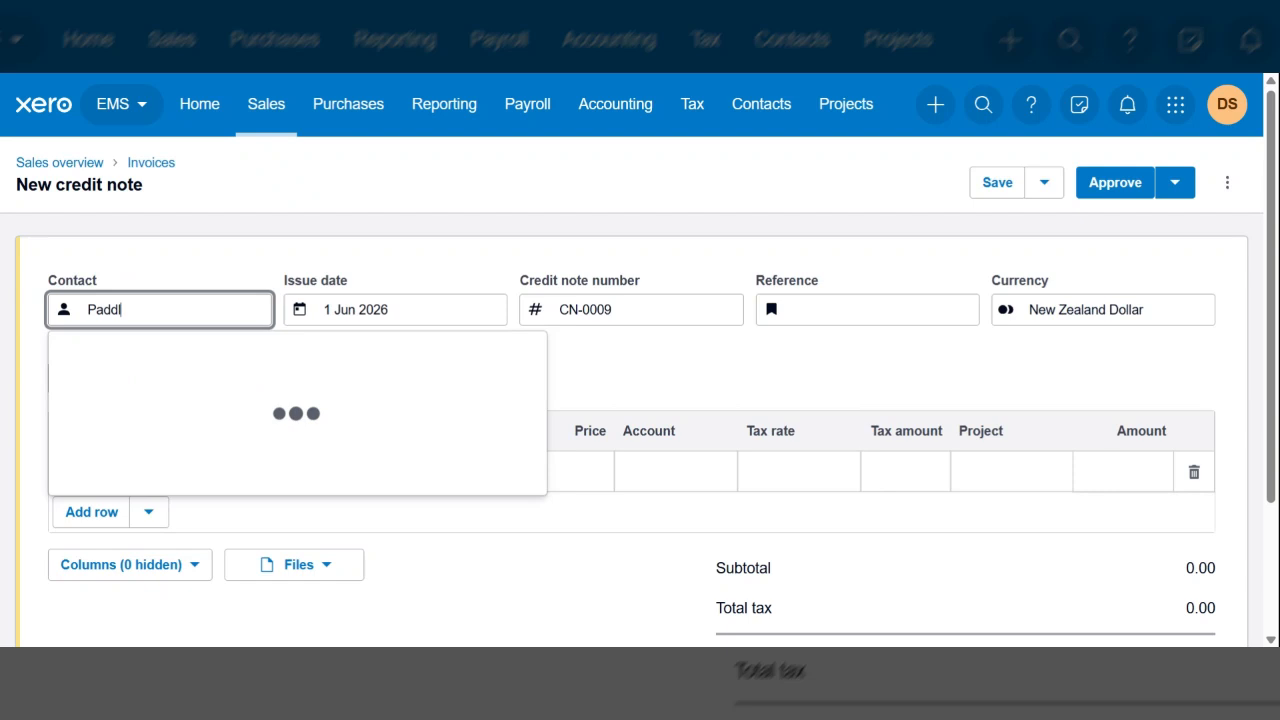
click(155, 412)
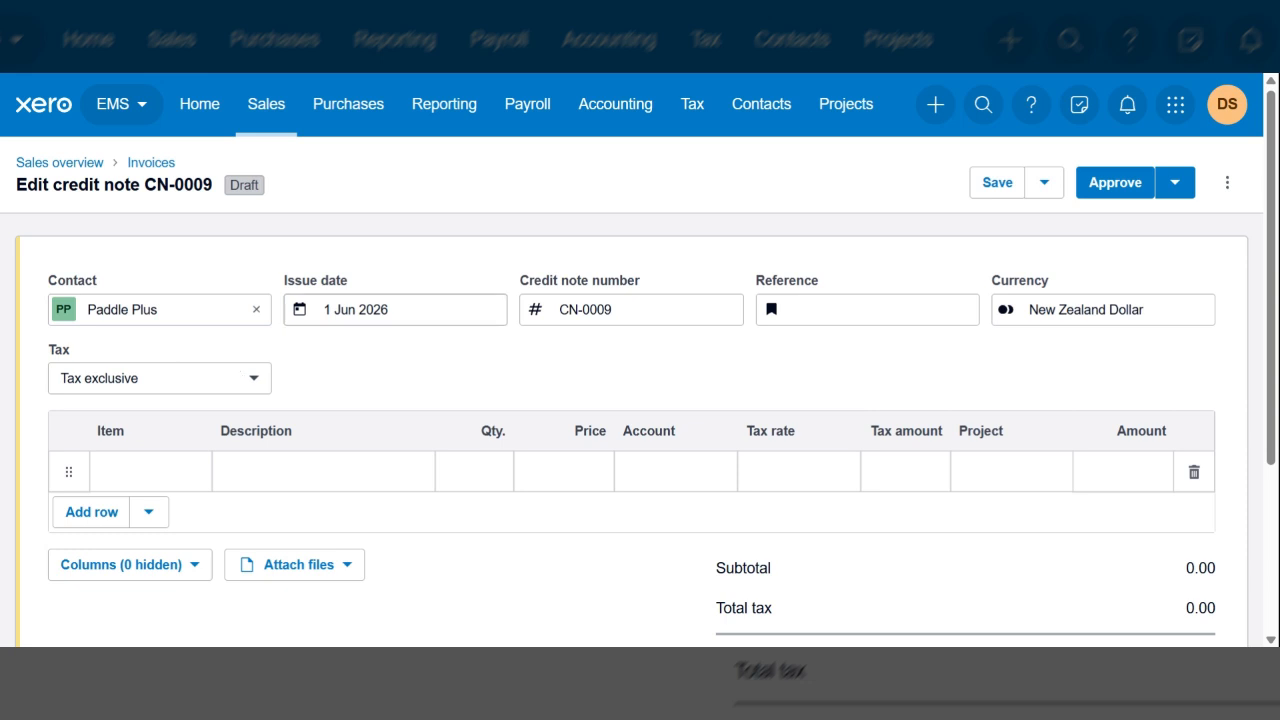
Set the sales credit note's issue date to 14 Jan 2026
click(395, 310)
key(BackSpace)
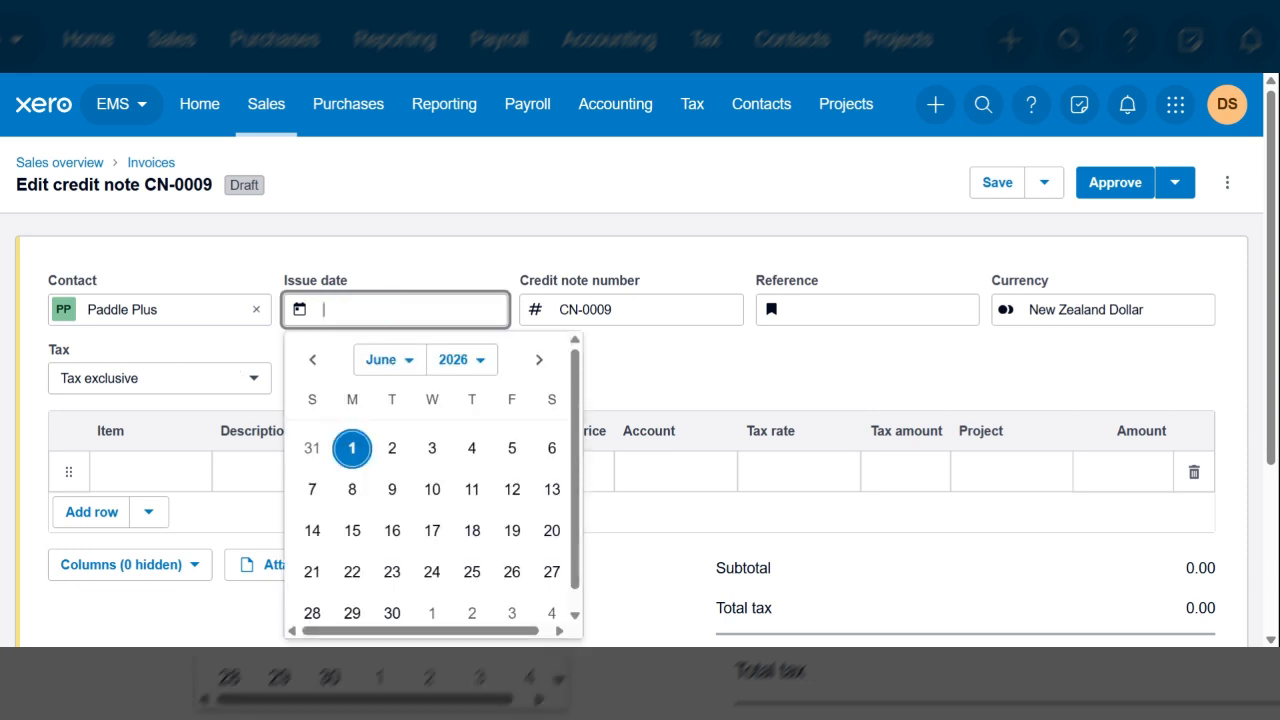
text(14)
click(314, 362)
triple_click(318, 366)
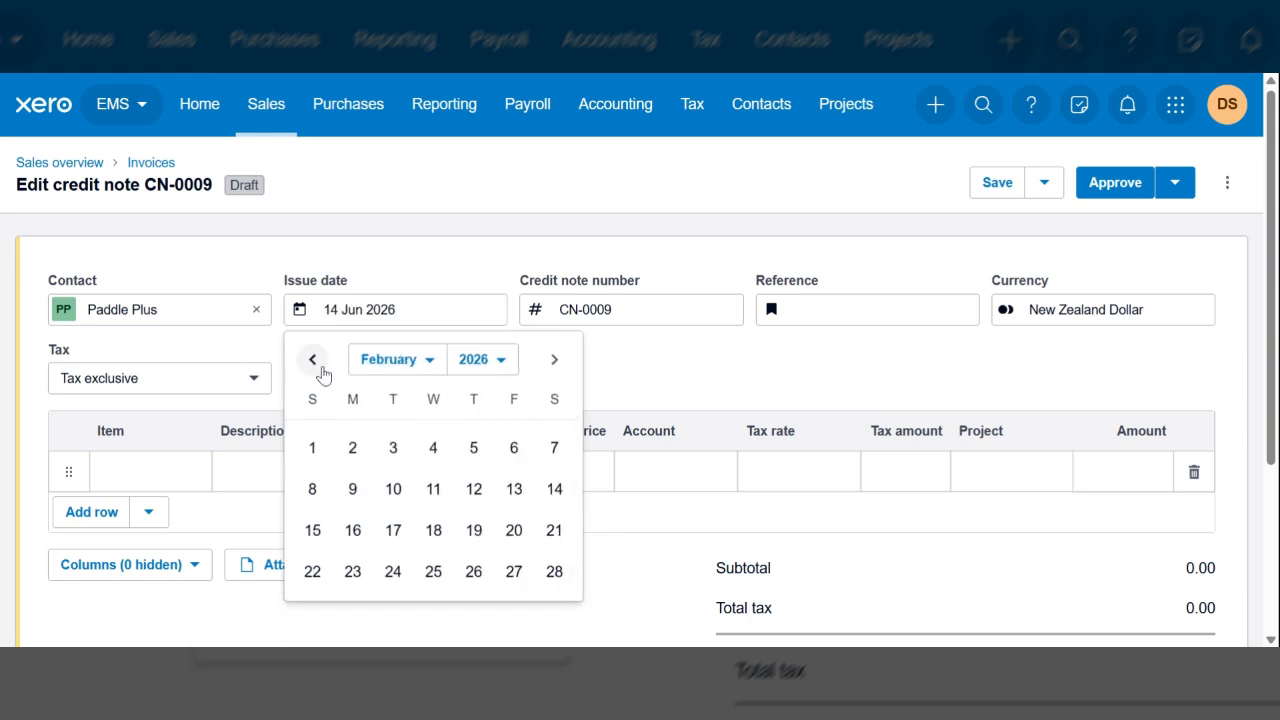
click(314, 362)
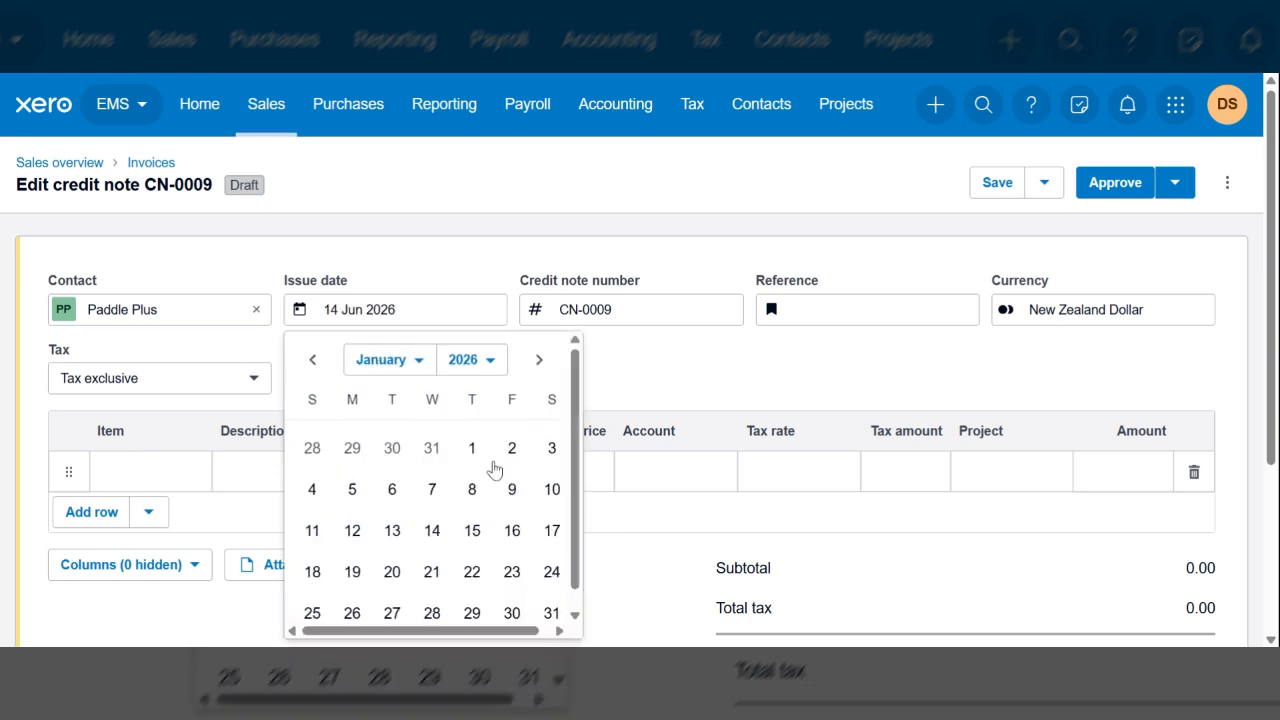
click(432, 531)
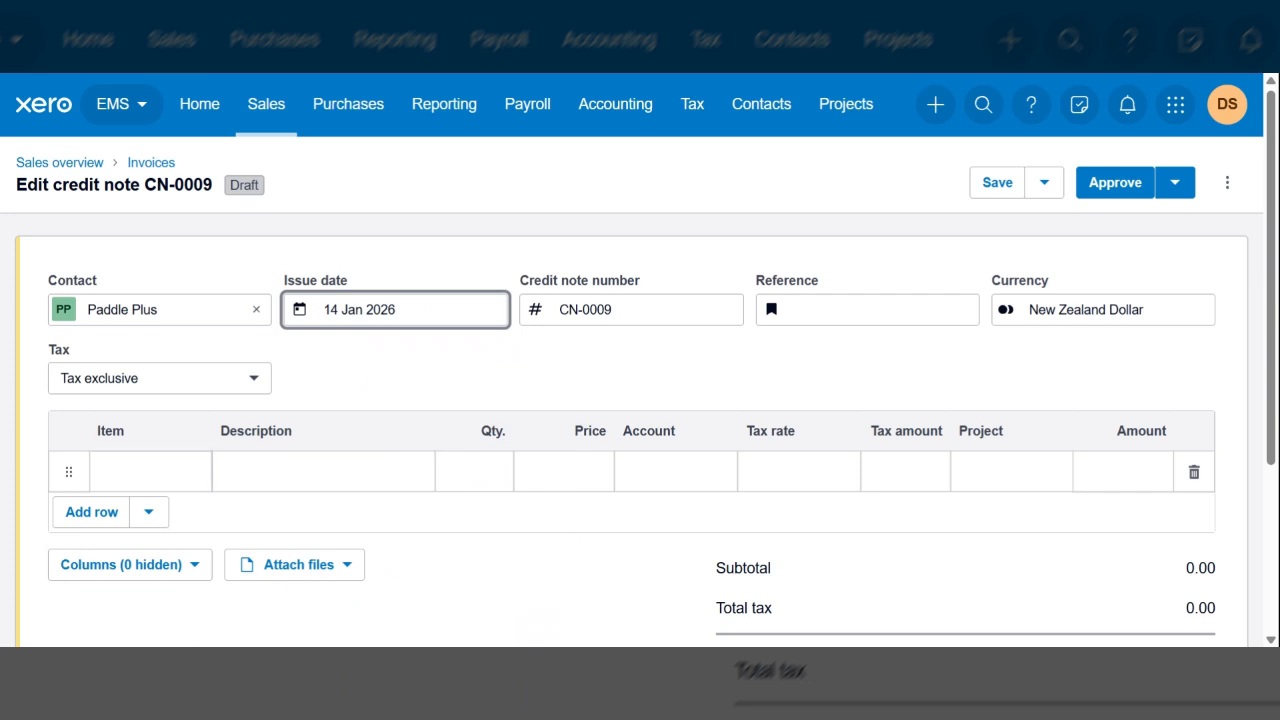
Add item RK1 River Kayaks with the description "River Kayaks - Credit sale return" and a quantity of 2
click(150, 471)
scroll(176, 344, down, 1)
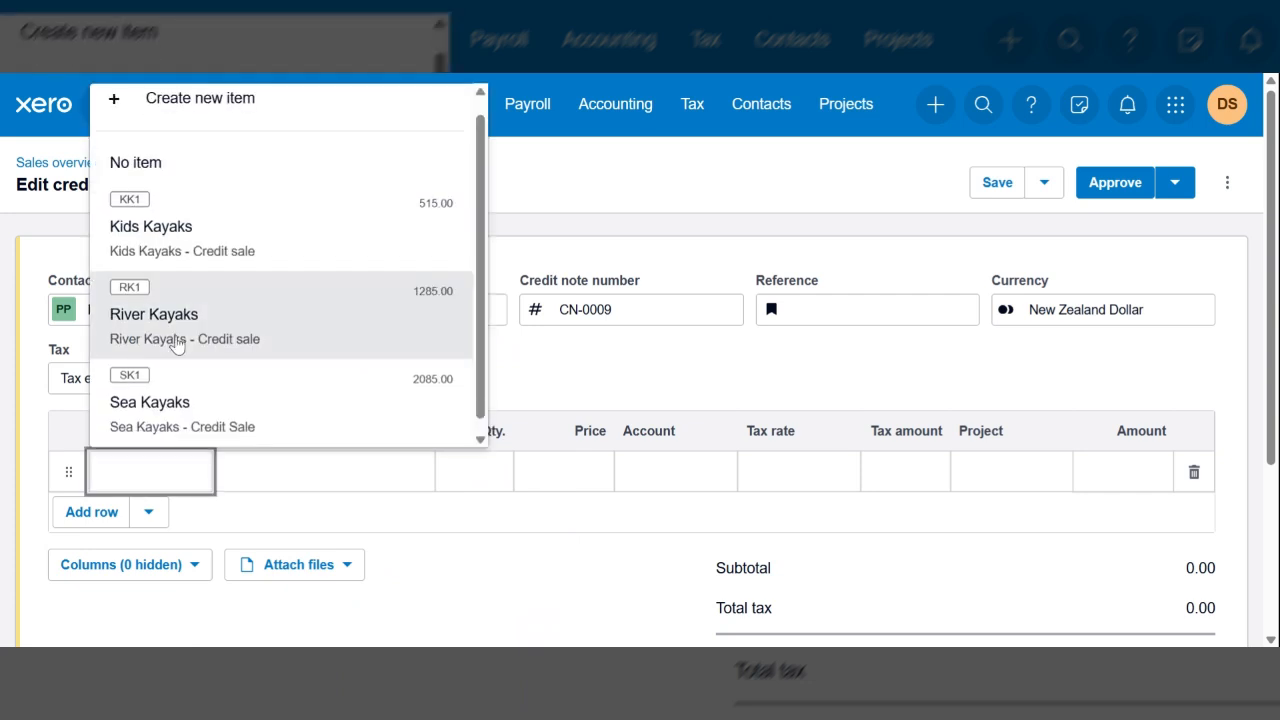
click(176, 344)
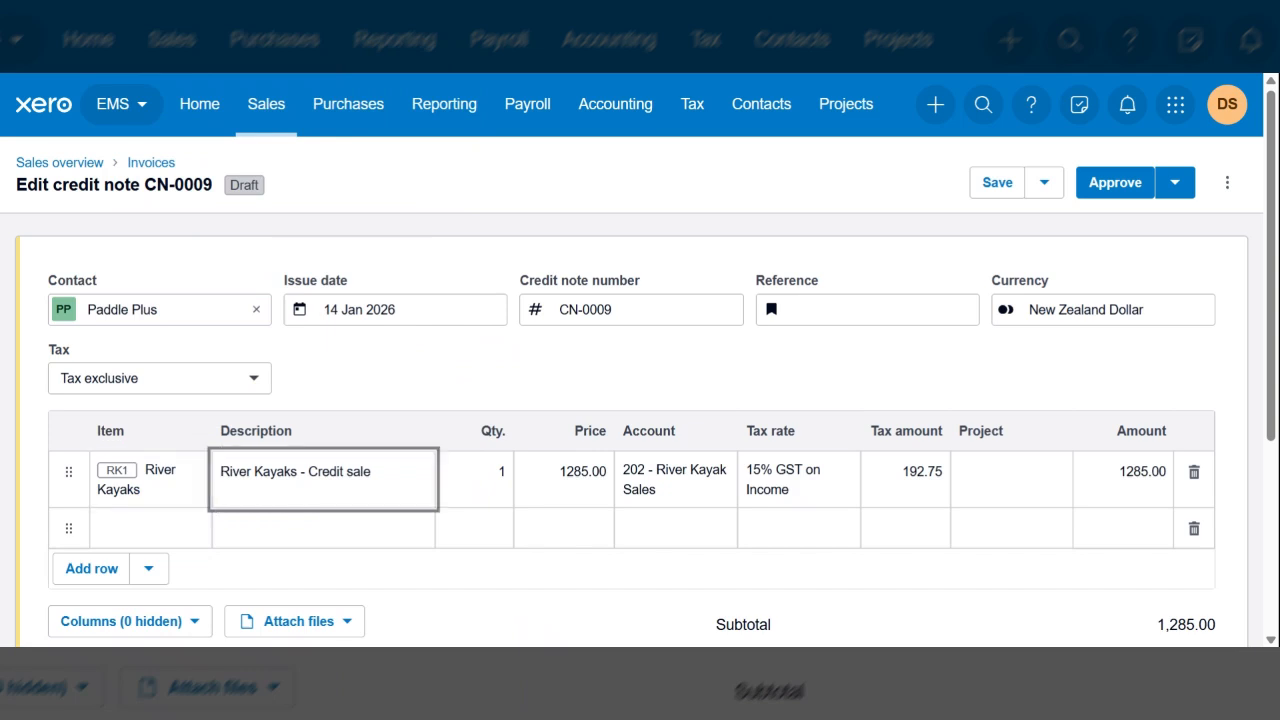
text(return)
key(Tab)
text(2)
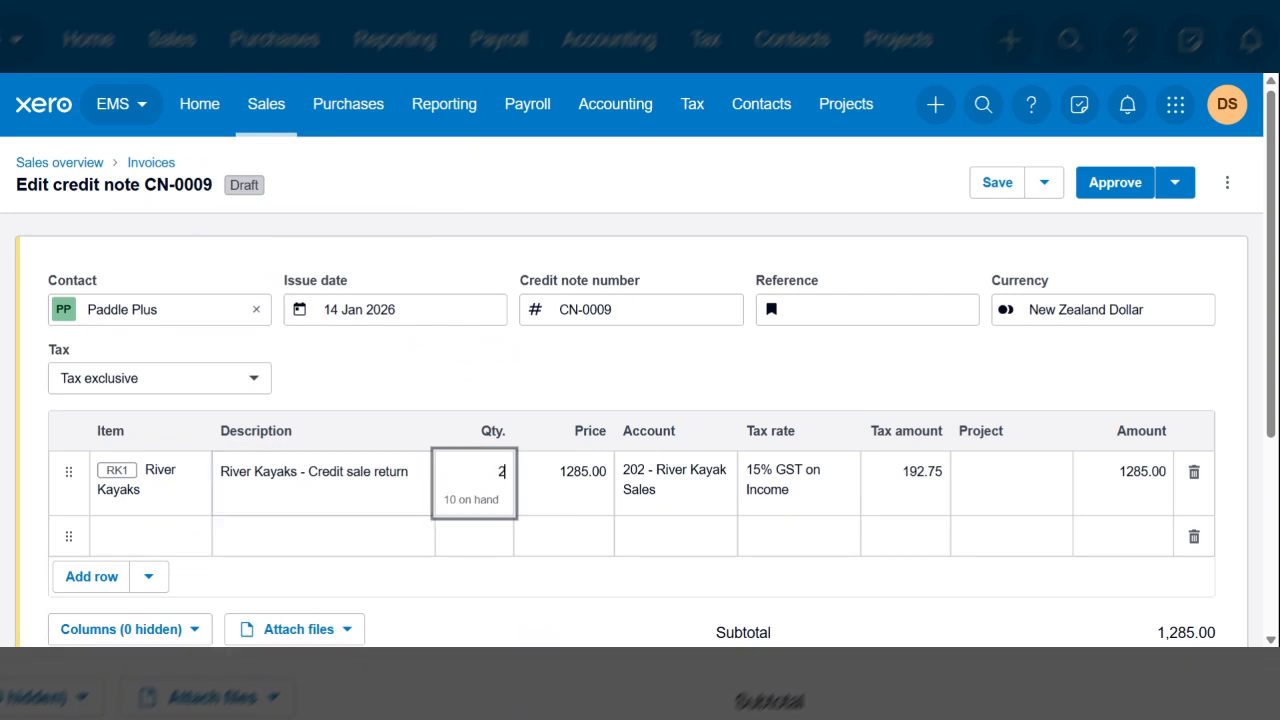
Check the Paddle Plus credit note's line amount, GST and total, and approve the credit note
key(Tab)
scroll(640, 400, down, 1)
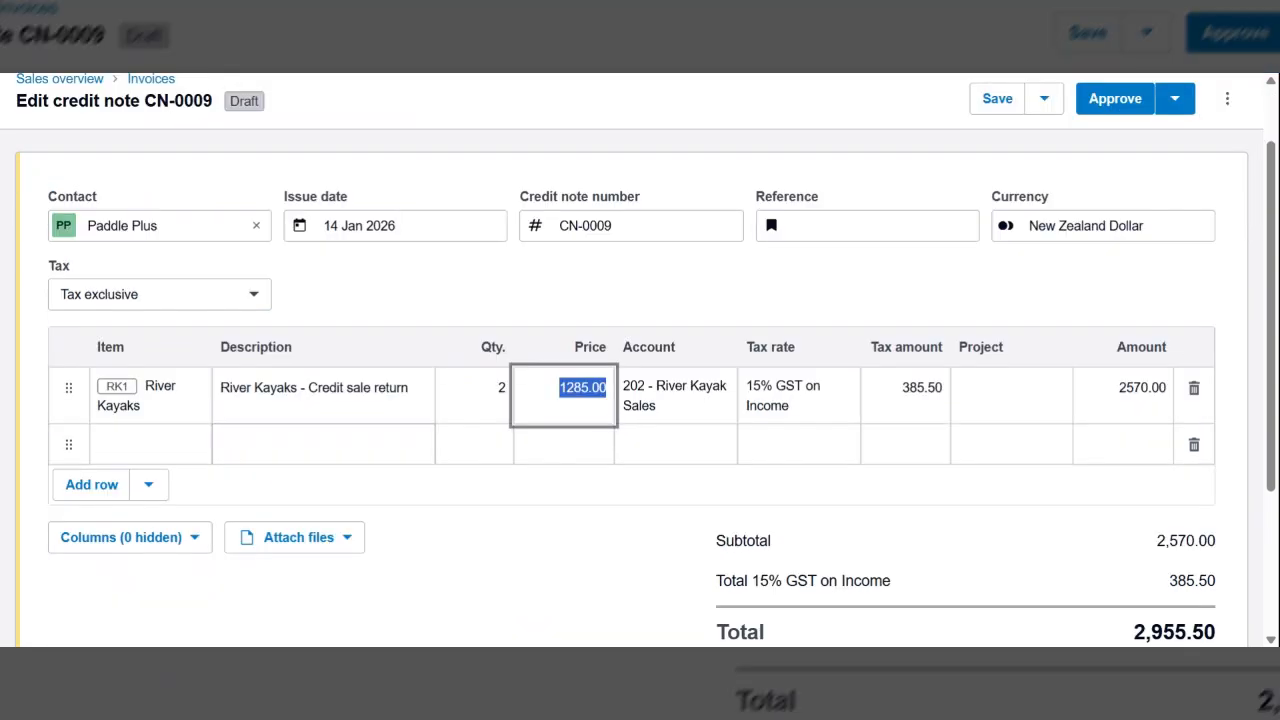
scroll(640, 400, down, 1)
scroll(640, 400, down, 1)
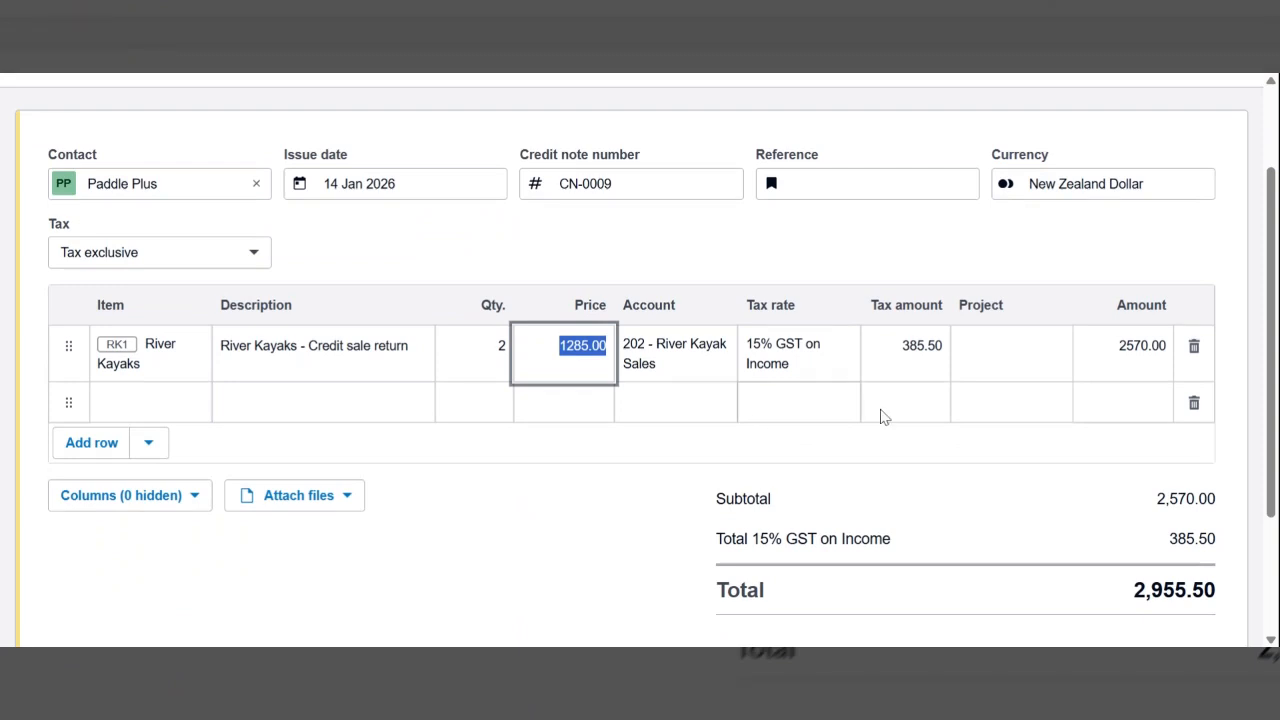
scroll(900, 427, down, 2)
scroll(913, 437, up, 3)
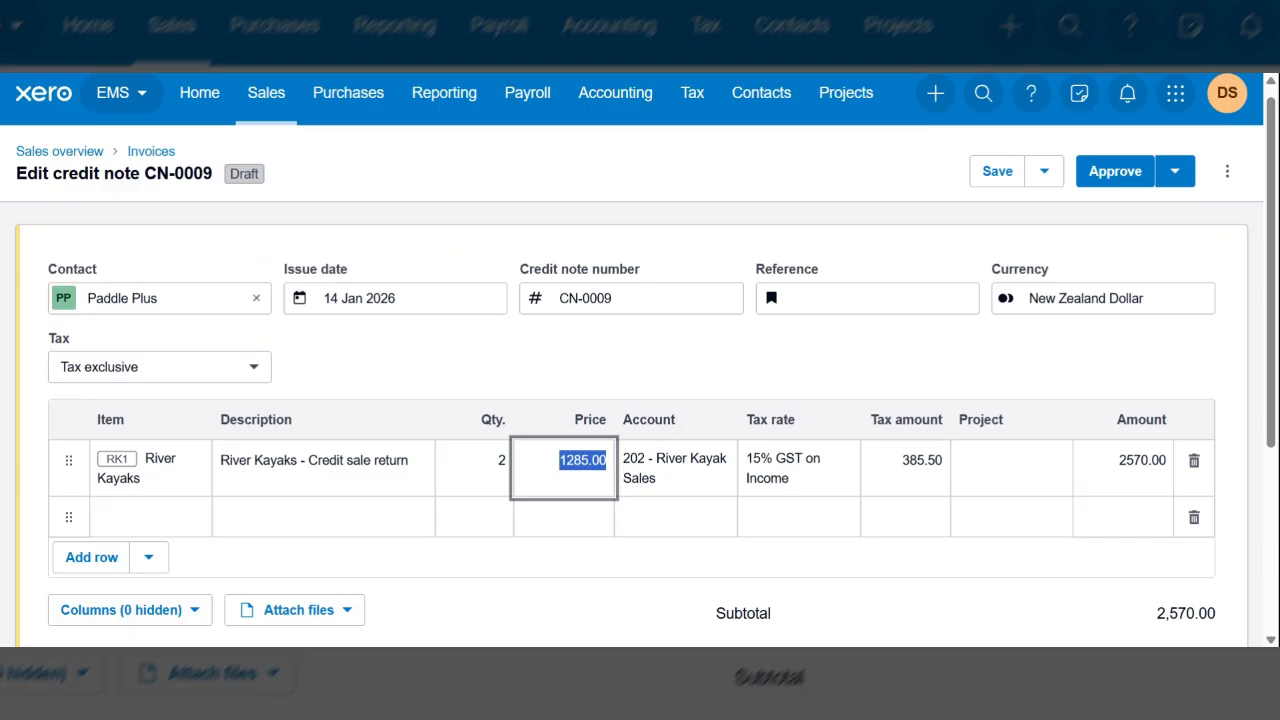
click(1114, 184)
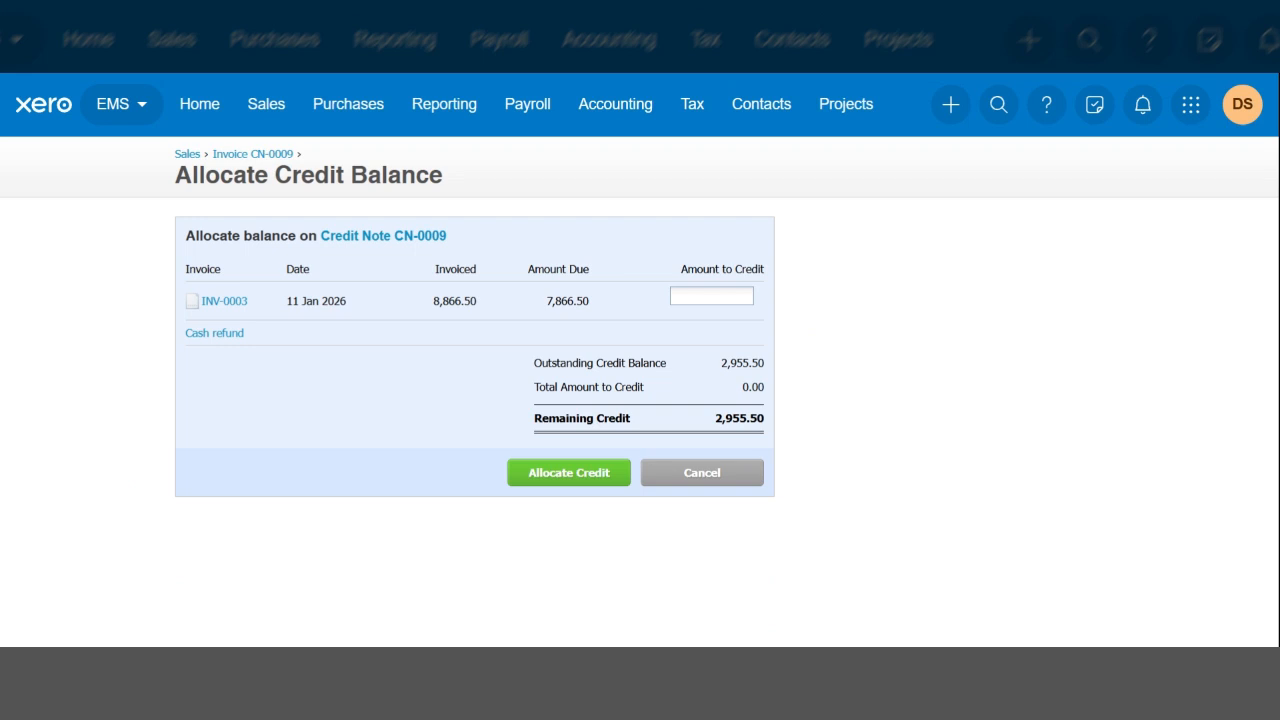
Allocate 2955.50 of the Paddle Plus credit to invoice INV-0003 and review the credit note's allocation
text(2955.50)
click(569, 485)
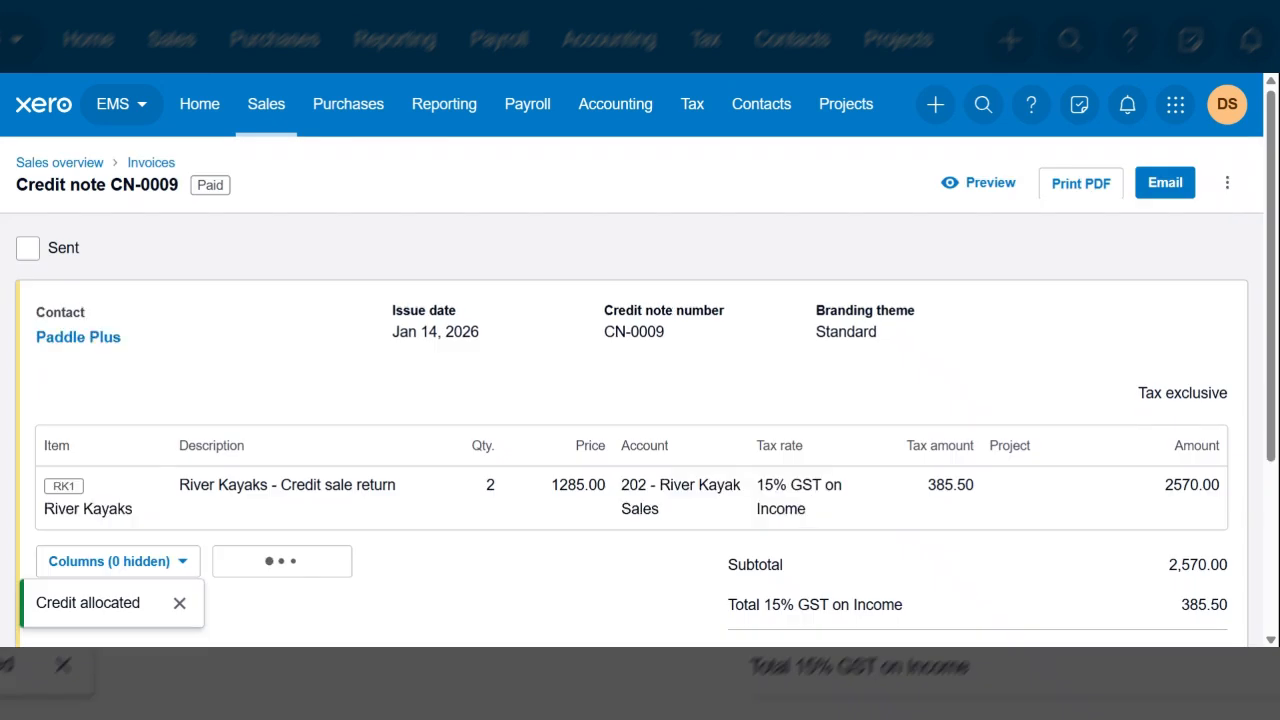
scroll(757, 455, down, 1)
scroll(757, 455, down, 1)
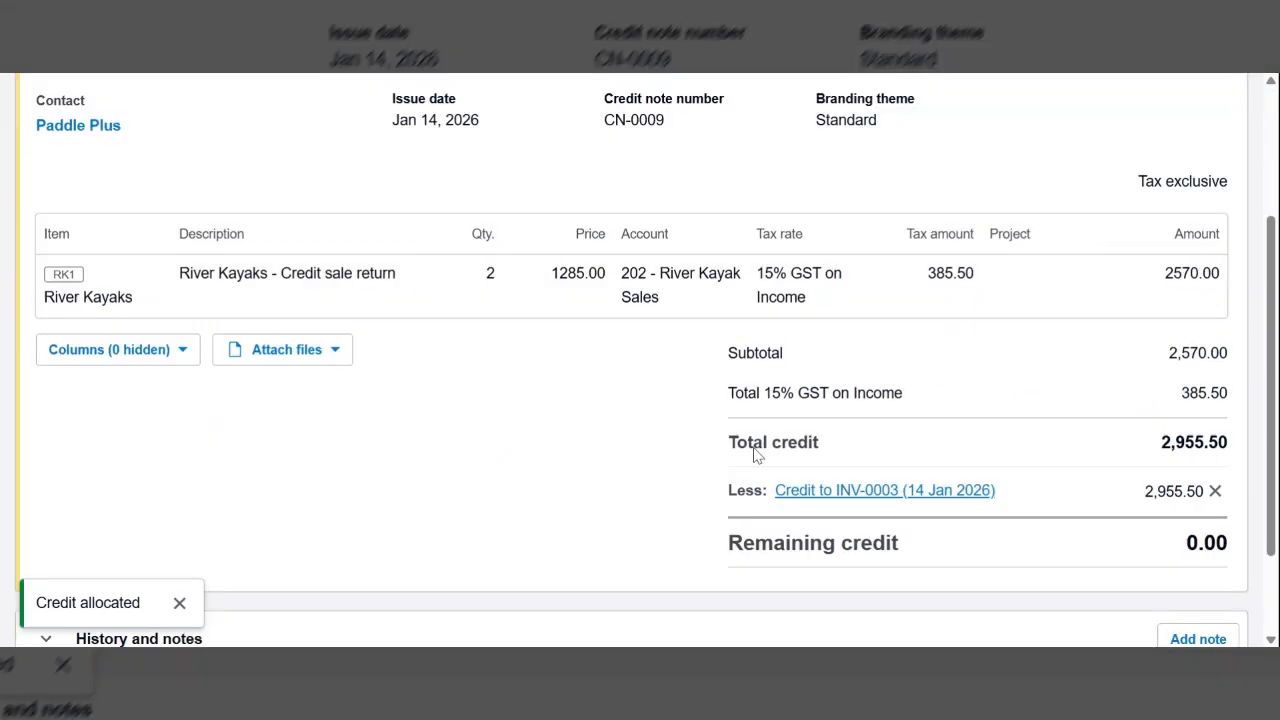